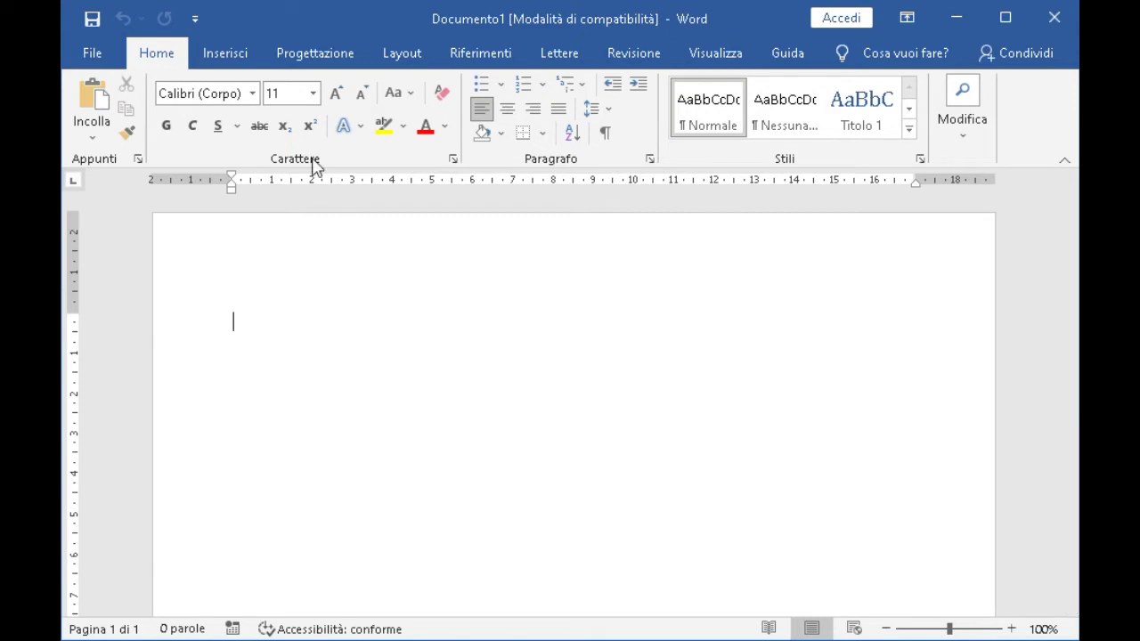
# Step: Insert a blank (Vuoto) header into Documento1 and start editing it
pyautogui.click(239, 69)
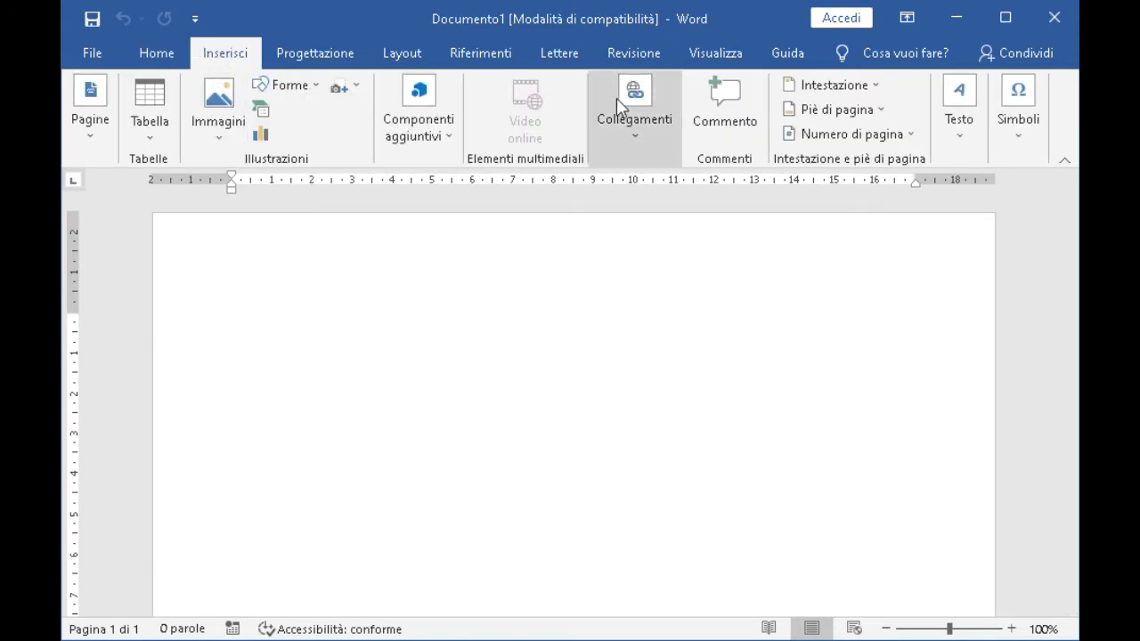
pyautogui.click(840, 85)
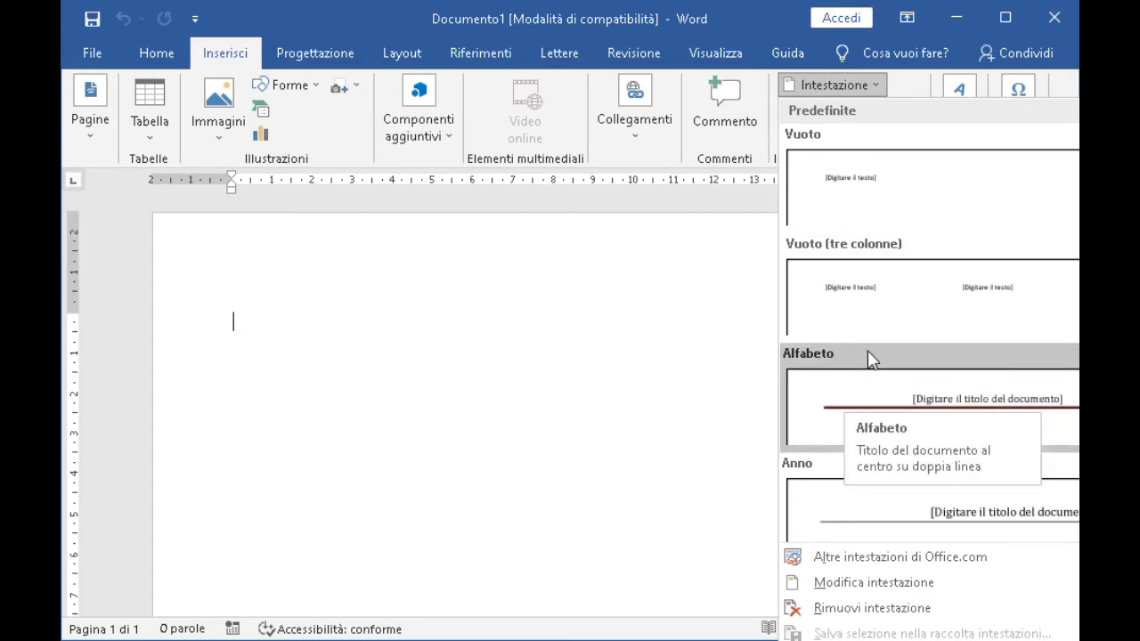
pyautogui.click(899, 178)
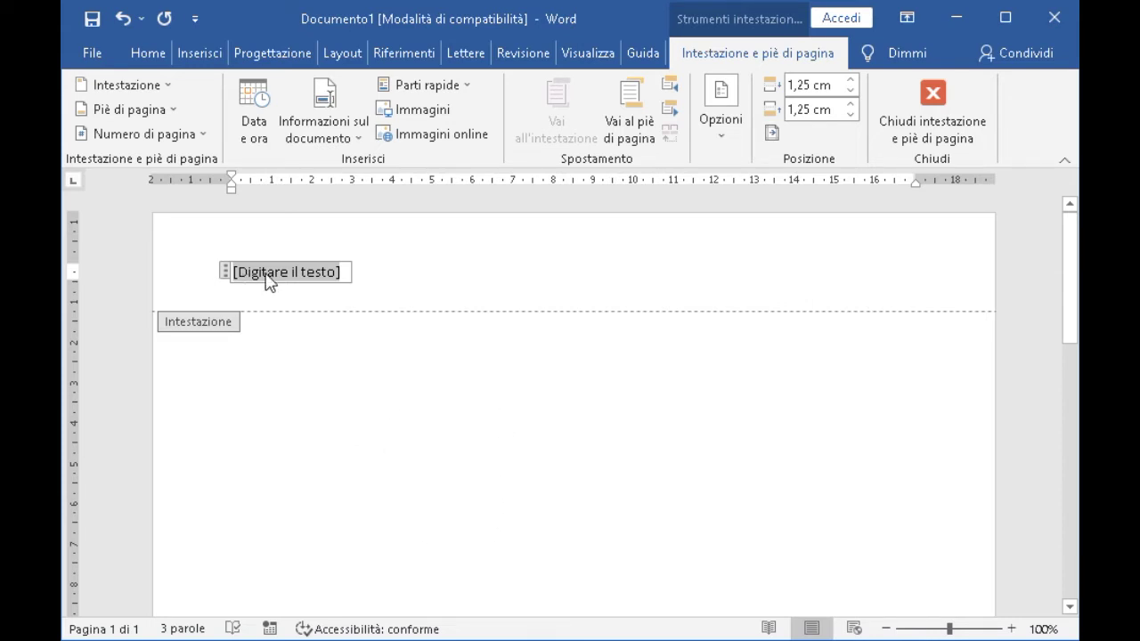
pyautogui.click(321, 273)
pyautogui.write('EduCoding 2.0')
pyautogui.press('Return')
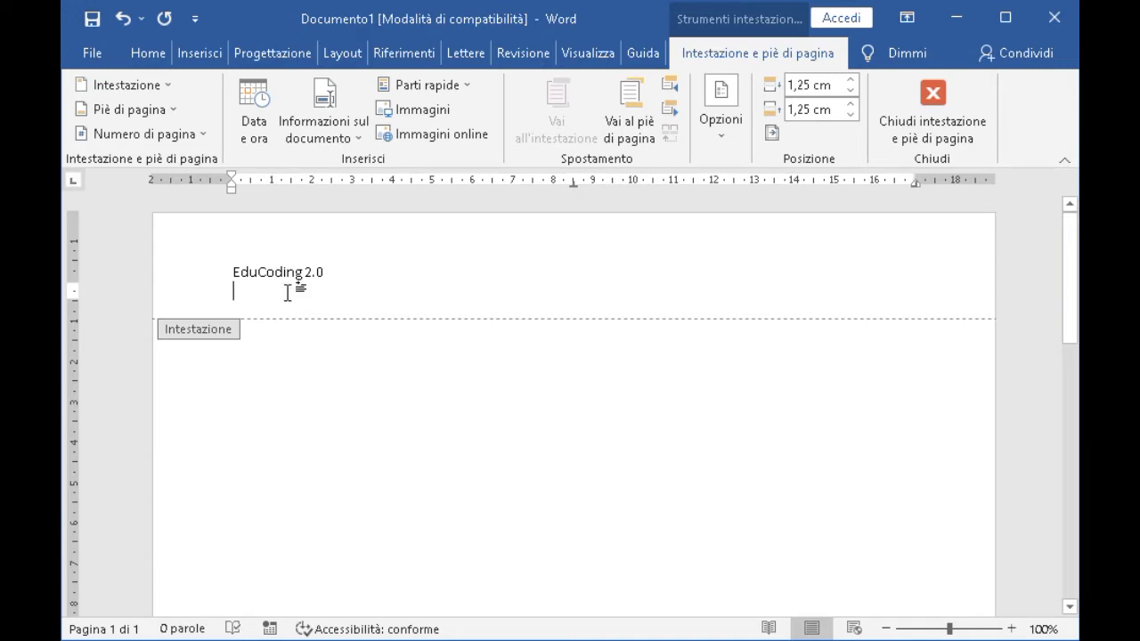
pyautogui.write("Associazione Culturale per l'Educazione al Coding")
pyautogui.press('Return')
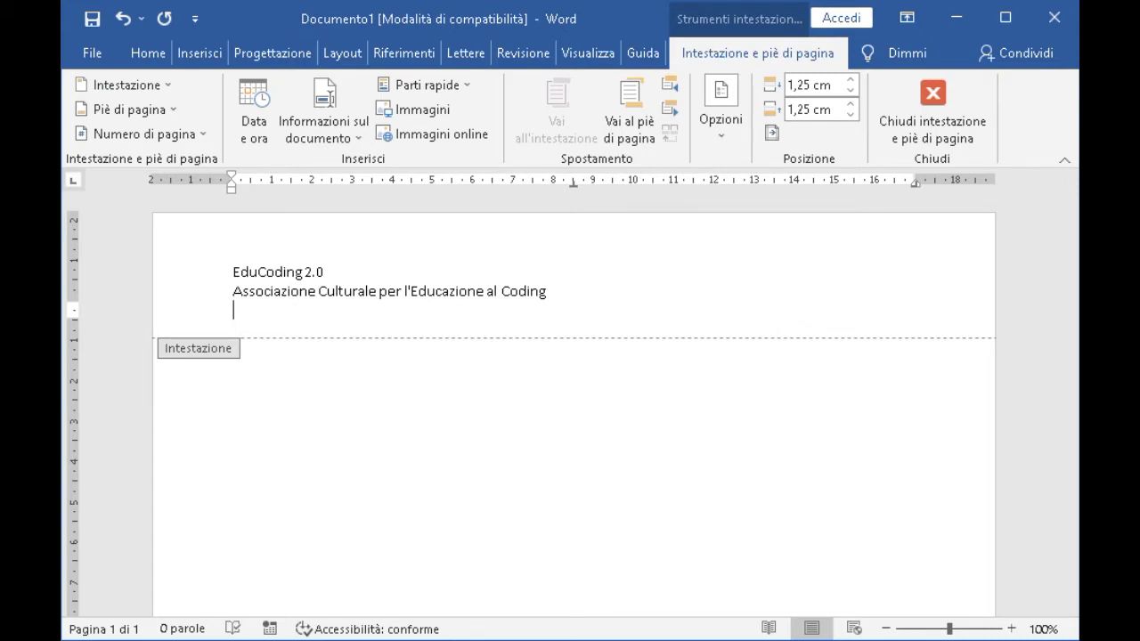
pyautogui.write('www.educoding.it')
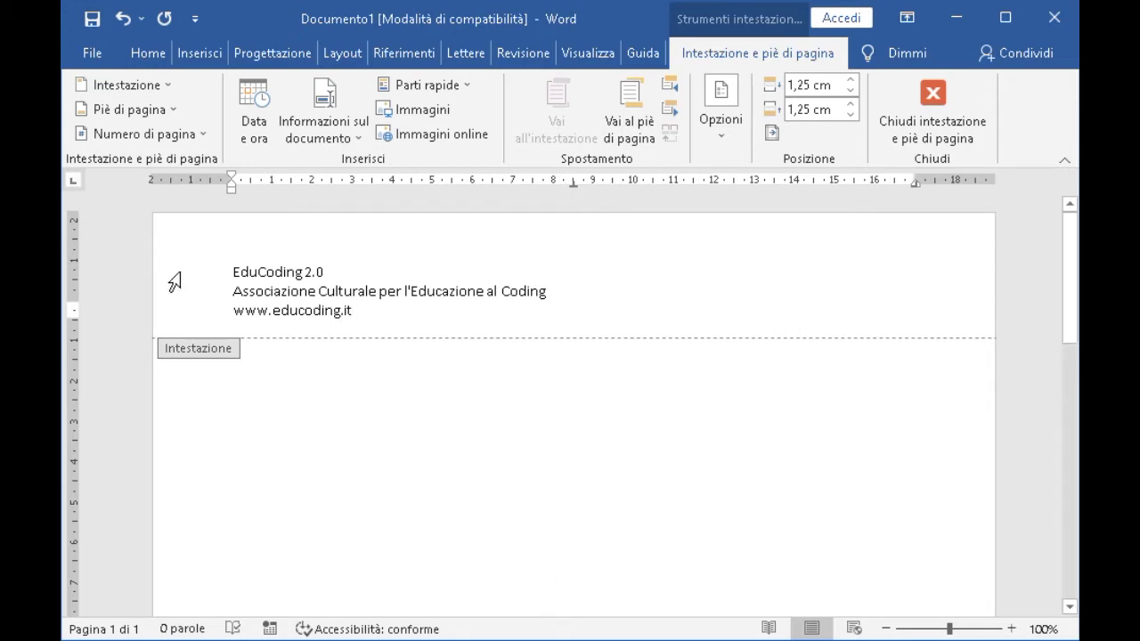
pyautogui.moveTo(178, 276); pyautogui.dragTo(192, 313)
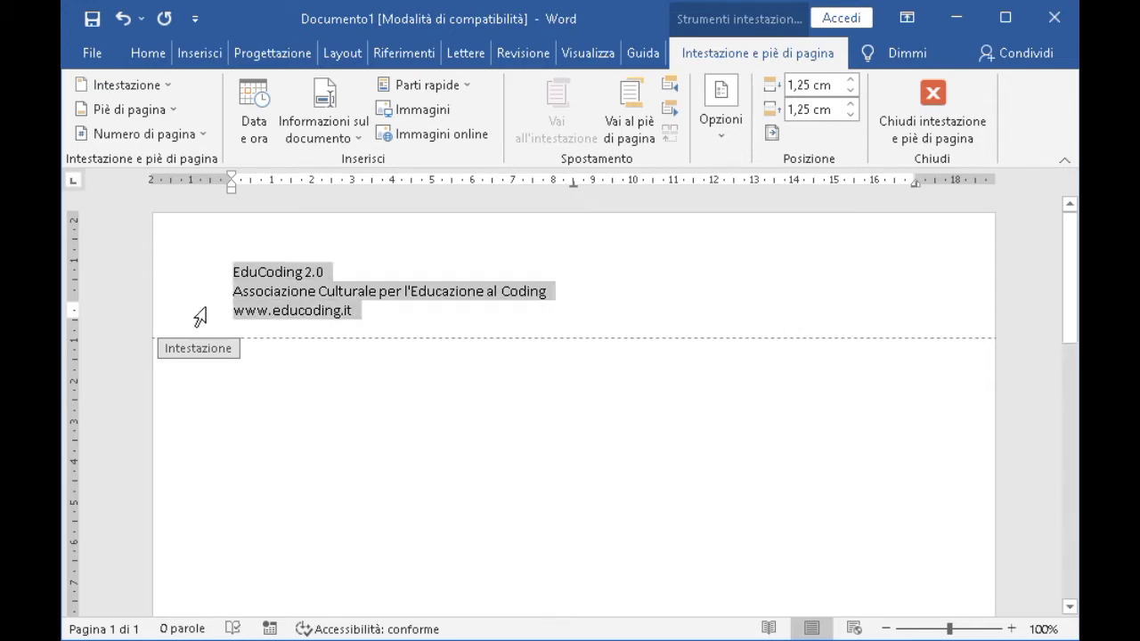
# Step: Centre the header lines and set their line spacing to 1.5
pyautogui.click(148, 52)
pyautogui.click(507, 108)
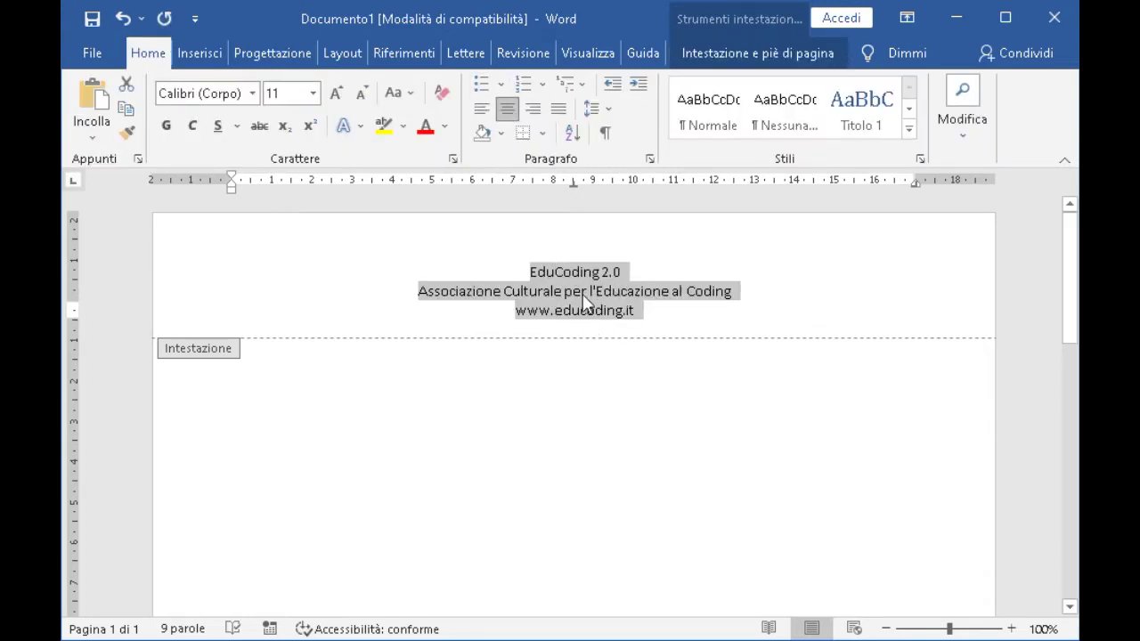
pyautogui.click(607, 108)
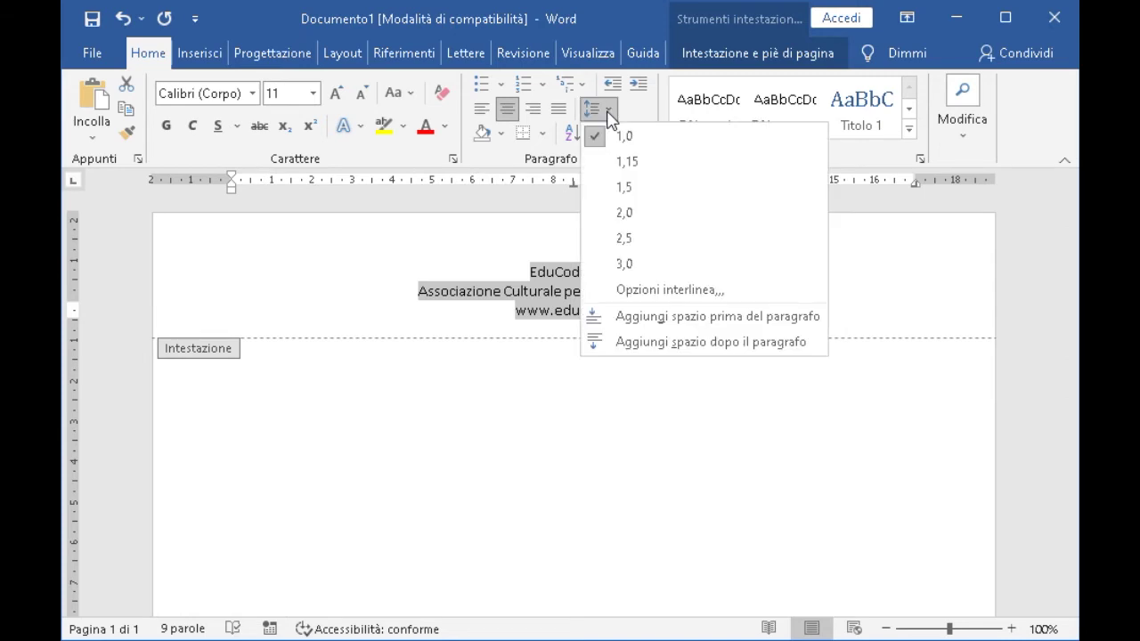
pyautogui.click(625, 188)
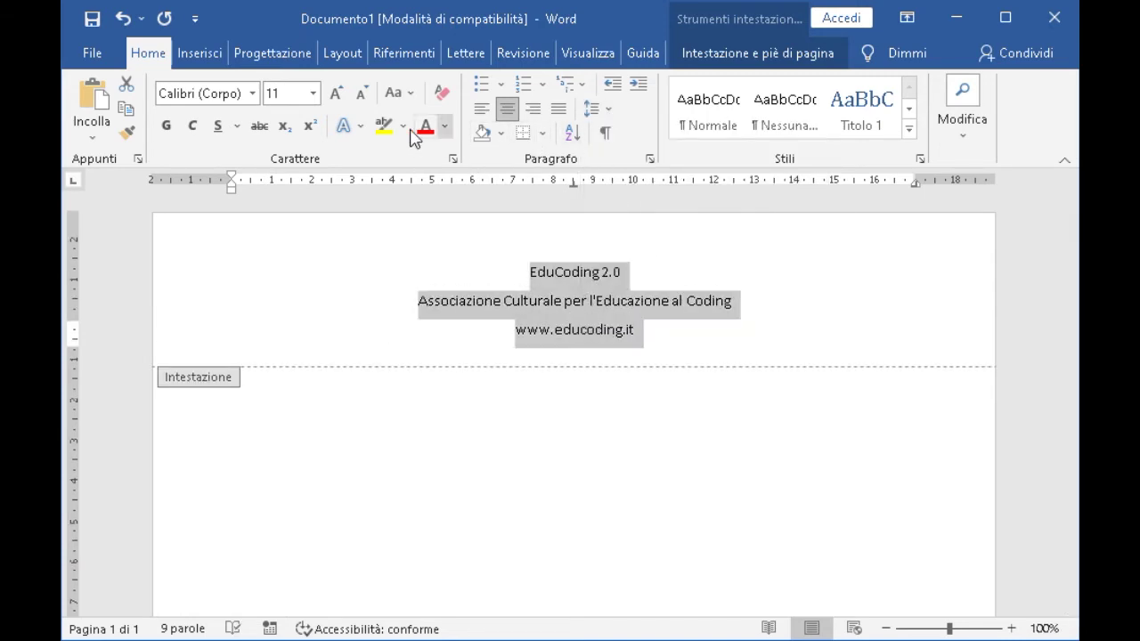
# Step: Enlarge the title to 20 pt, the association name to 14 pt and the website to 12 pt
pyautogui.moveTo(529, 271); pyautogui.dragTo(623, 282)
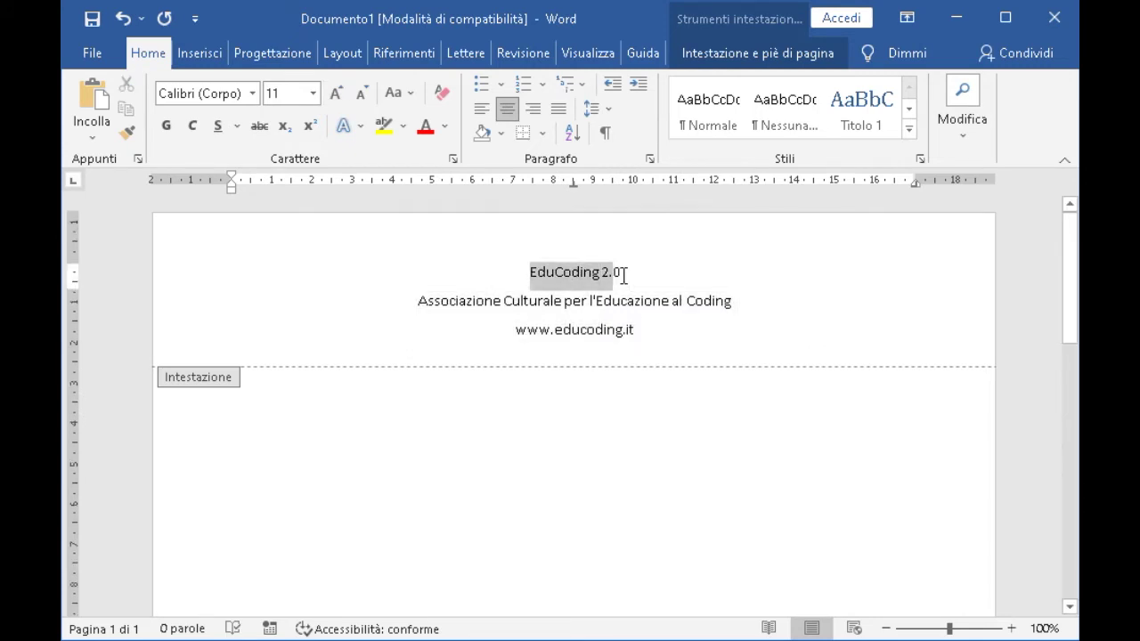
pyautogui.click(336, 93)
pyautogui.click(335, 92)
pyautogui.click(336, 93)
pyautogui.click(336, 92)
pyautogui.click(336, 93)
pyautogui.moveTo(417, 324); pyautogui.dragTo(732, 331)
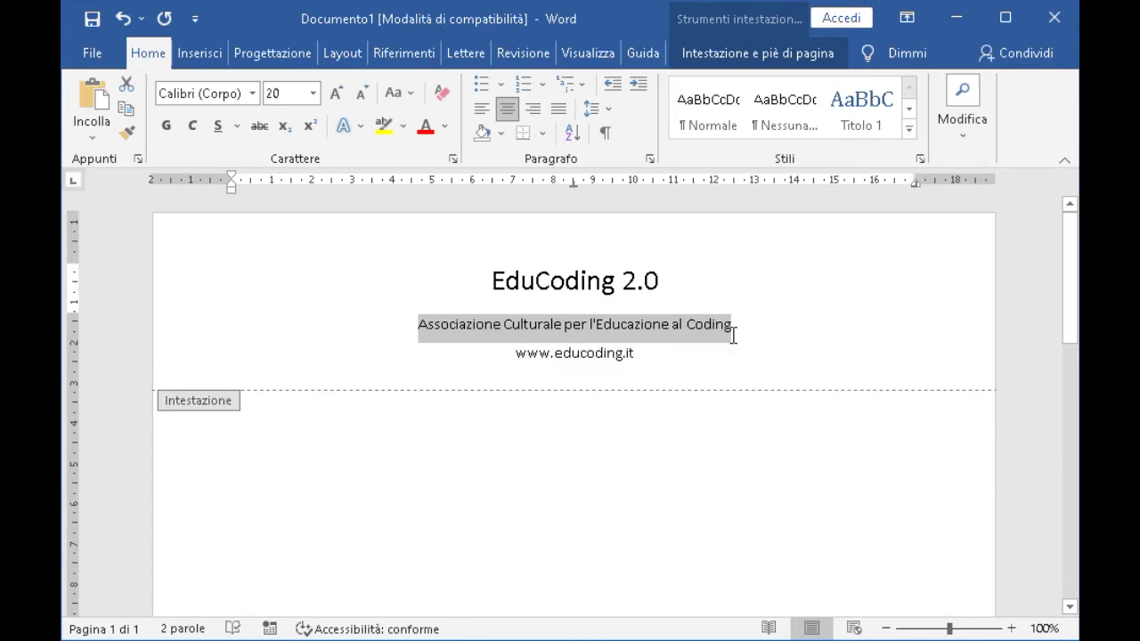
pyautogui.click(336, 92)
pyautogui.click(335, 93)
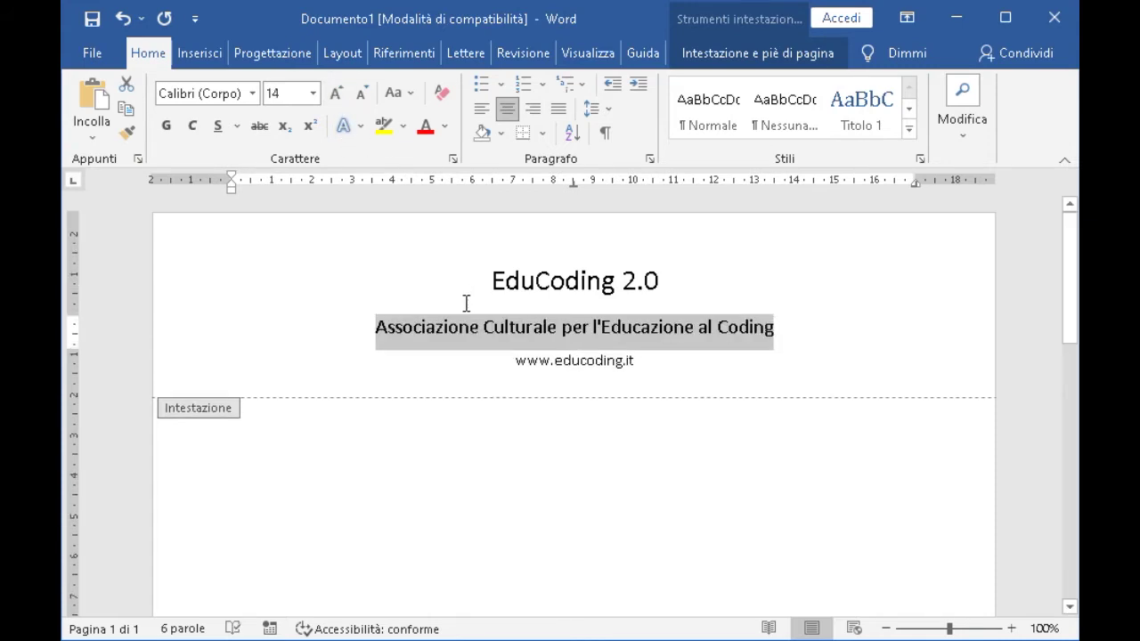
pyautogui.click(620, 360)
pyautogui.moveTo(509, 357); pyautogui.dragTo(631, 370)
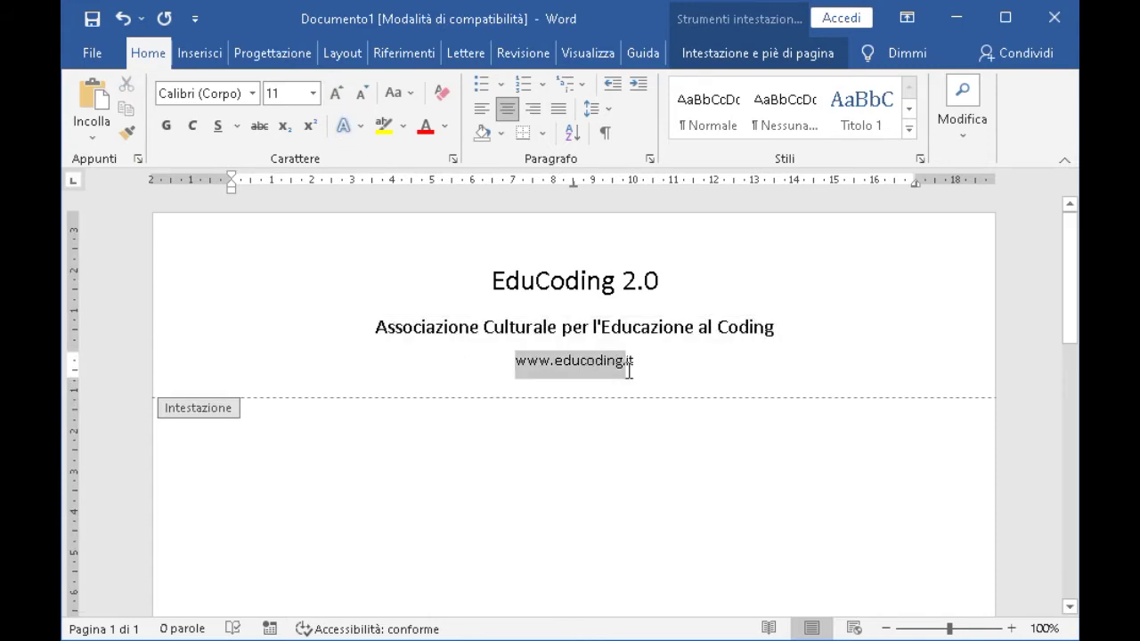
pyautogui.click(336, 92)
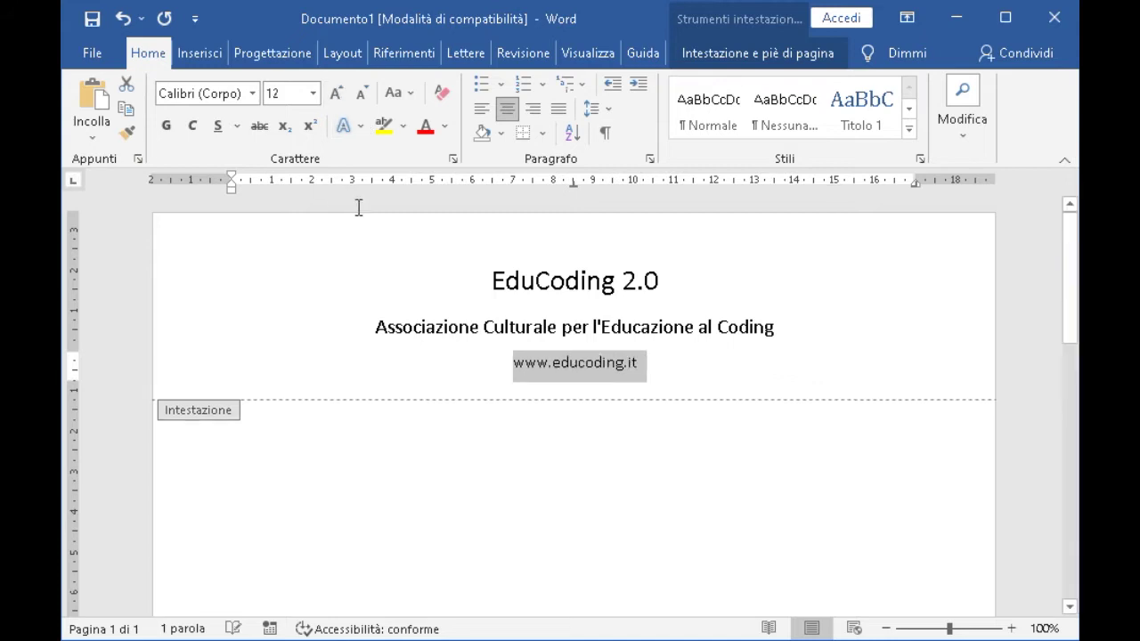
pyautogui.click(470, 318)
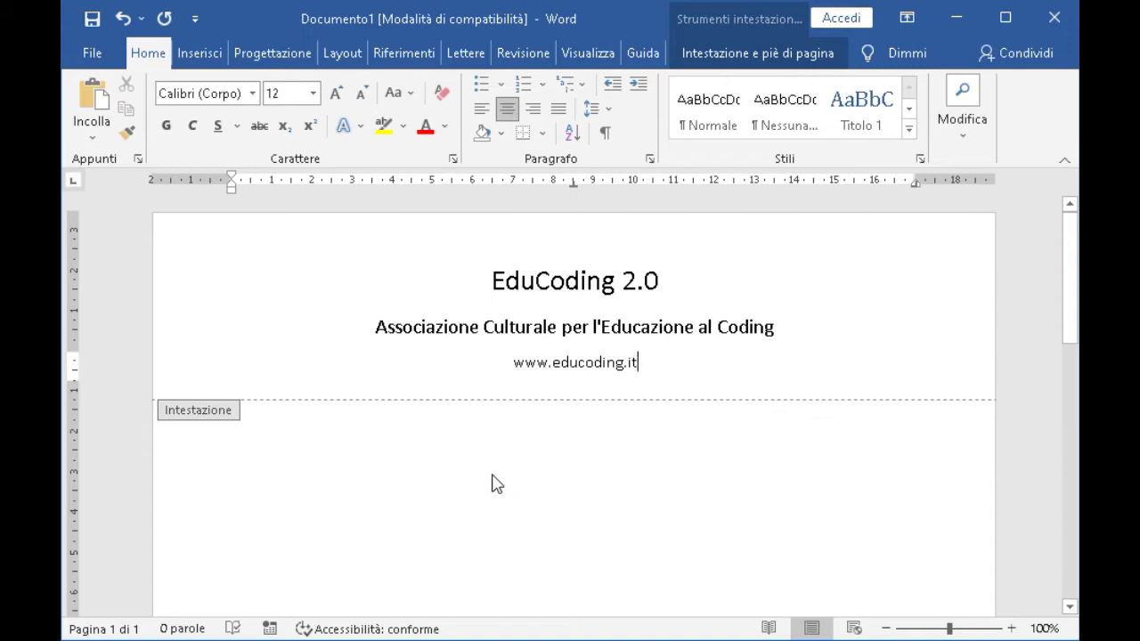
# Step: Reopen the header and format the 'EduCoding 2.0' title with Bold and blue font colour
pyautogui.doubleClick(389, 478)
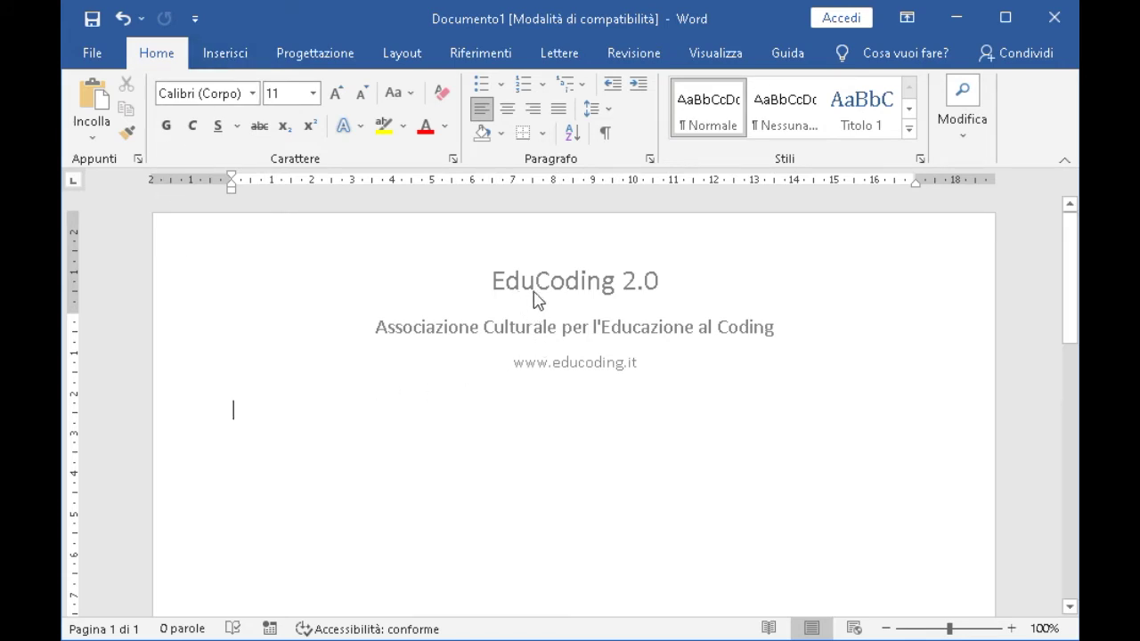
pyautogui.doubleClick(478, 285)
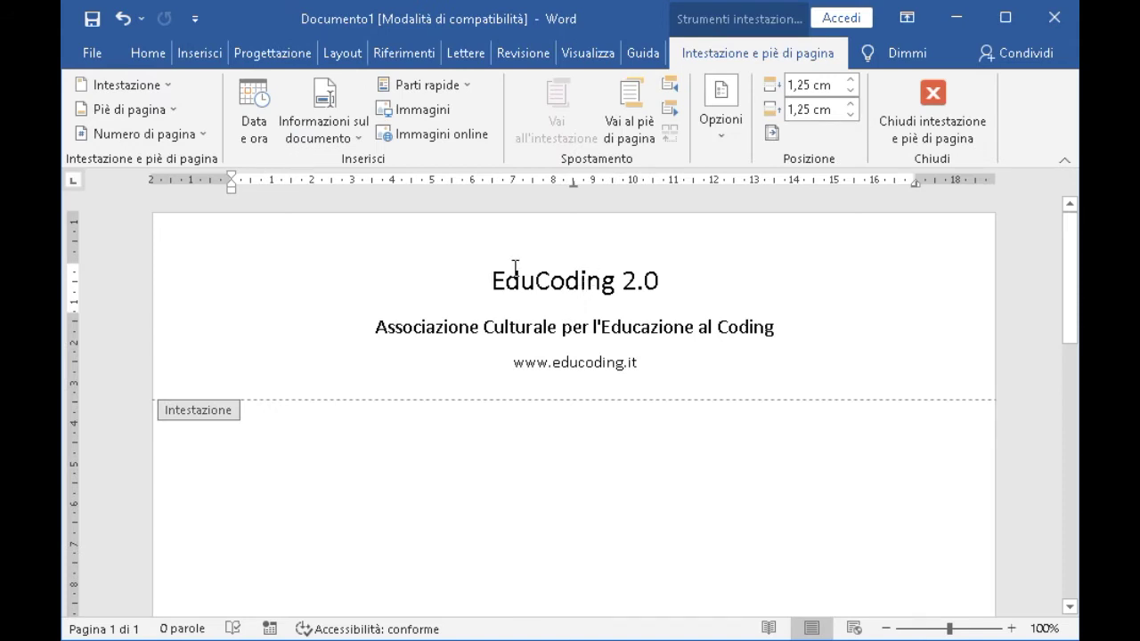
pyautogui.moveTo(496, 283); pyautogui.dragTo(660, 292)
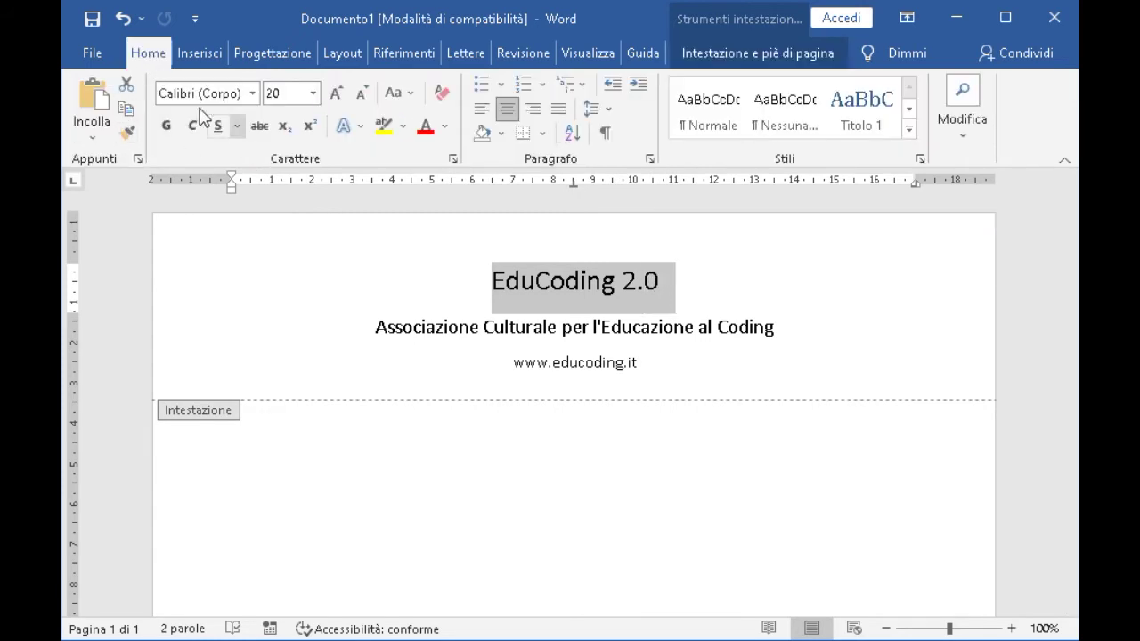
pyautogui.click(169, 125)
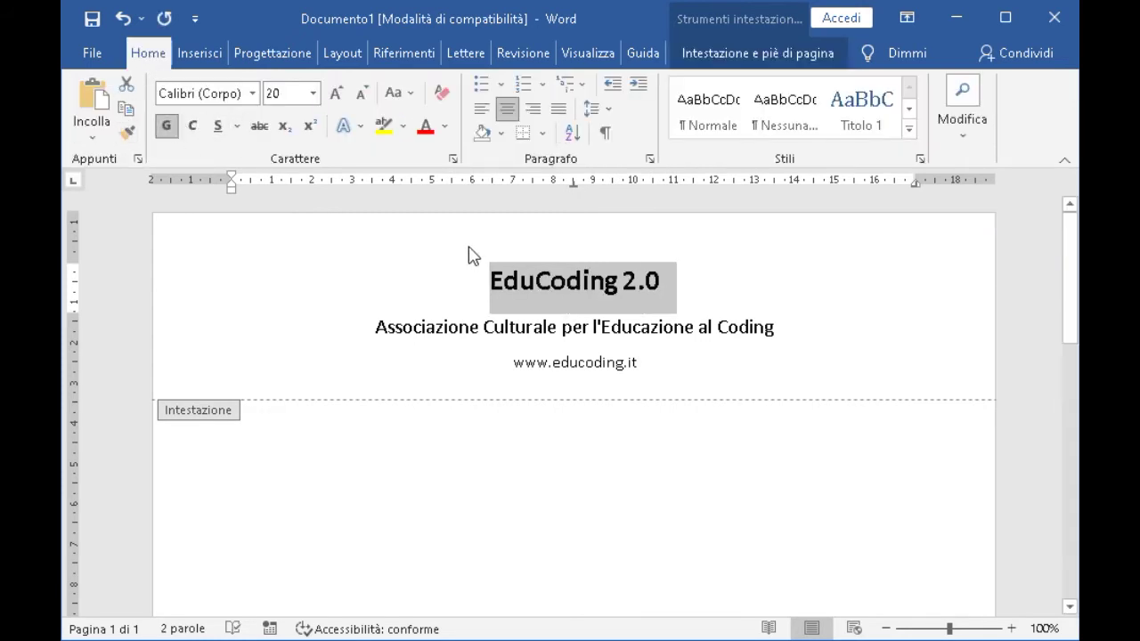
pyautogui.click(445, 127)
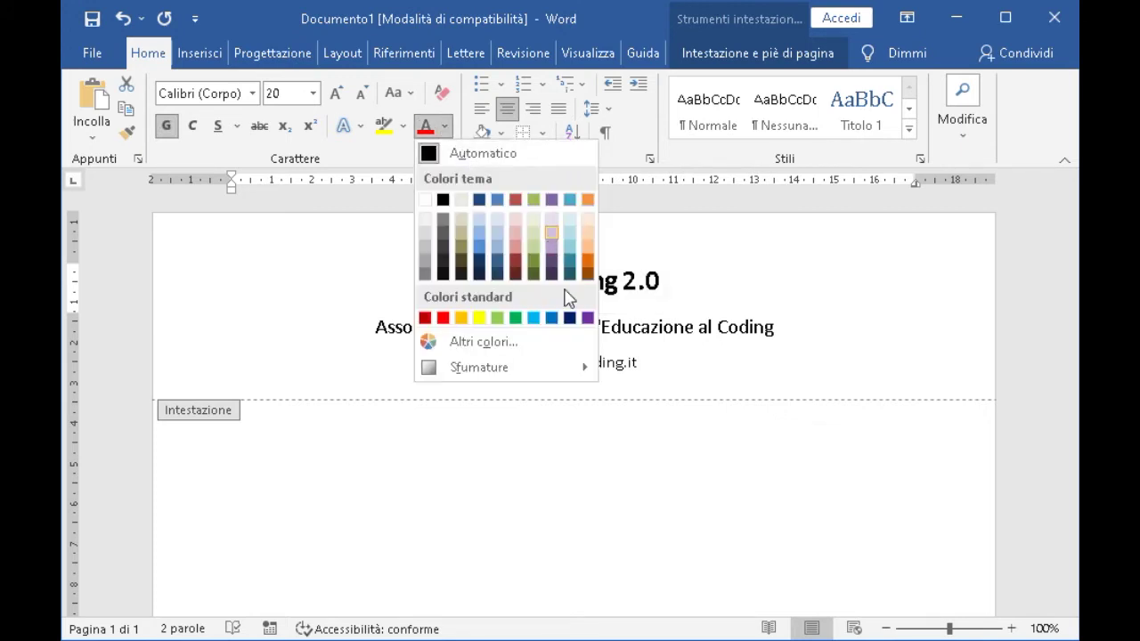
pyautogui.click(551, 318)
pyautogui.click(558, 323)
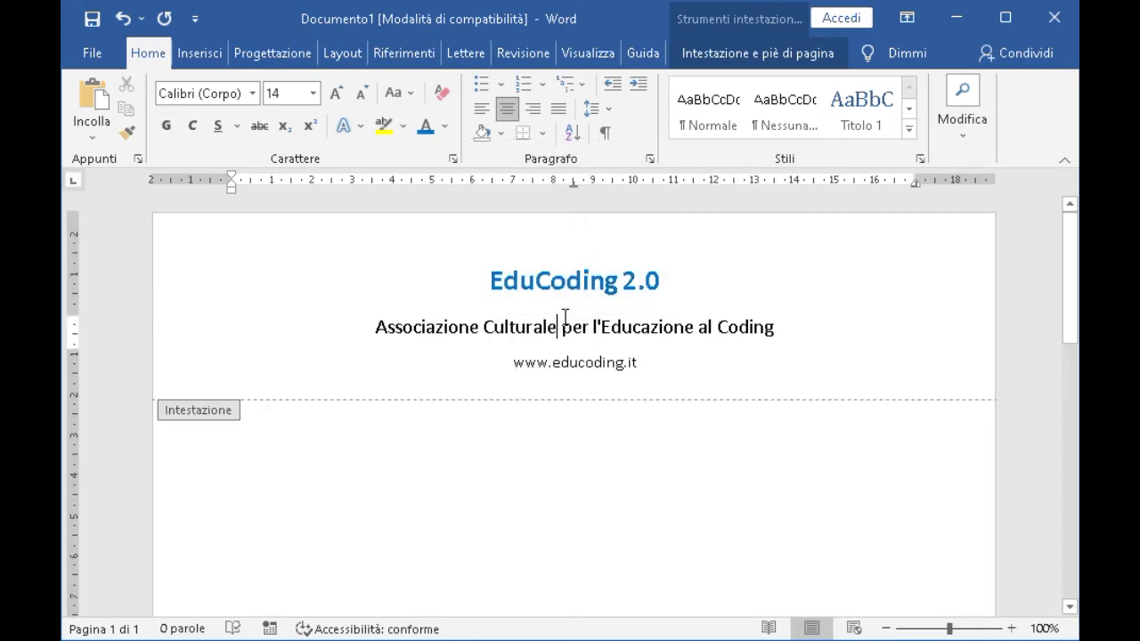
pyautogui.click(349, 249)
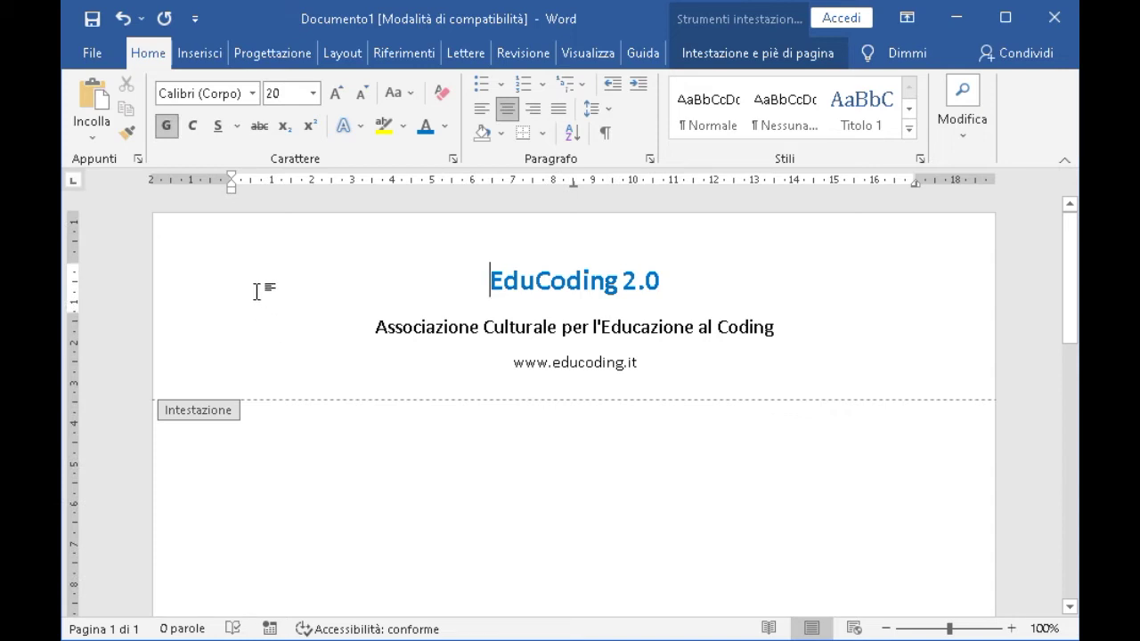
pyautogui.click(201, 54)
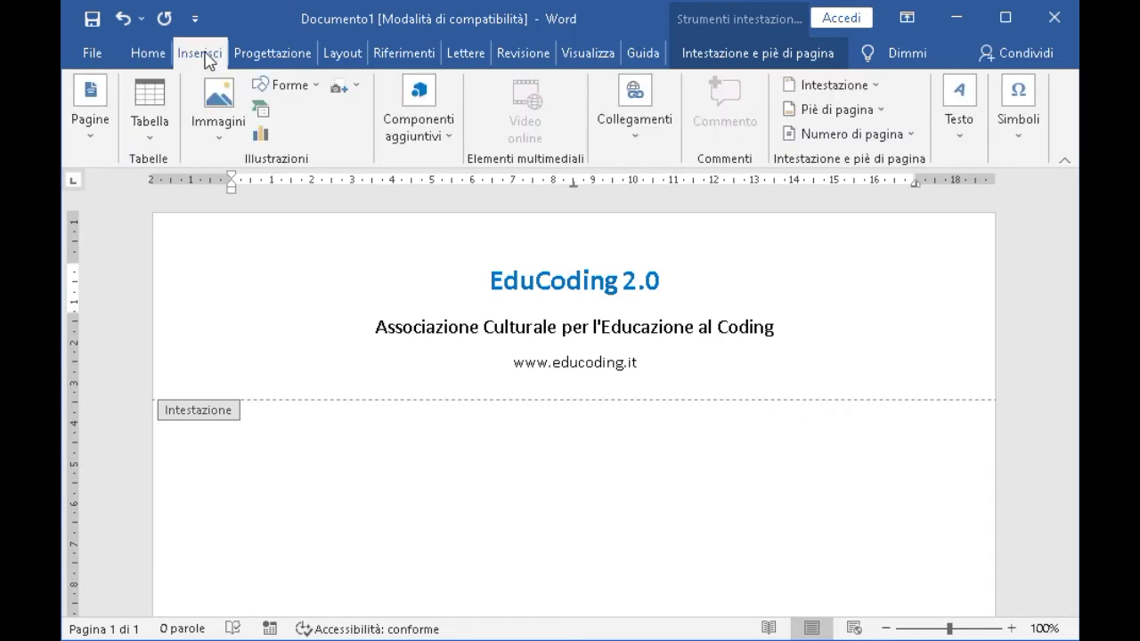
# Step: Insert the 'educoding logo' picture from the Desktop into the header
pyautogui.click(227, 109)
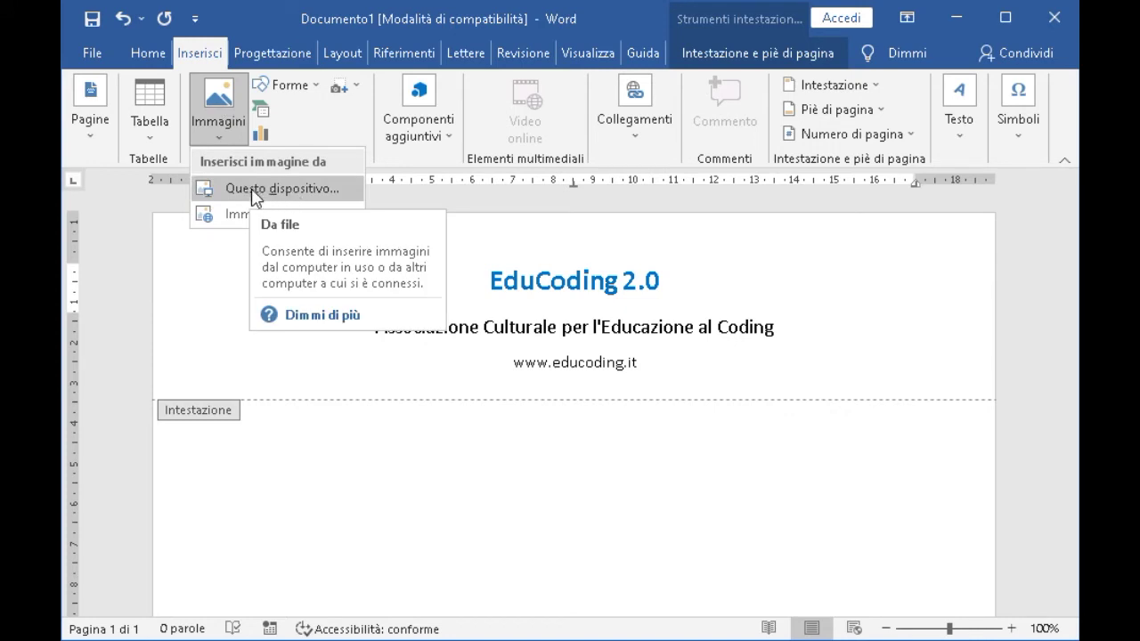
pyautogui.click(256, 194)
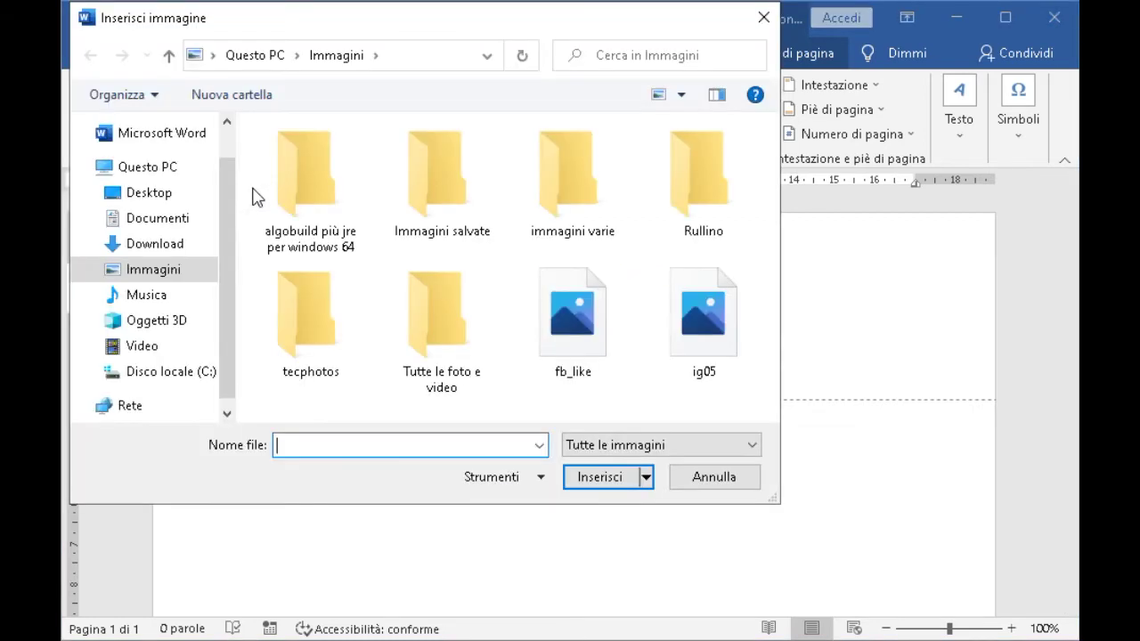
pyautogui.click(149, 193)
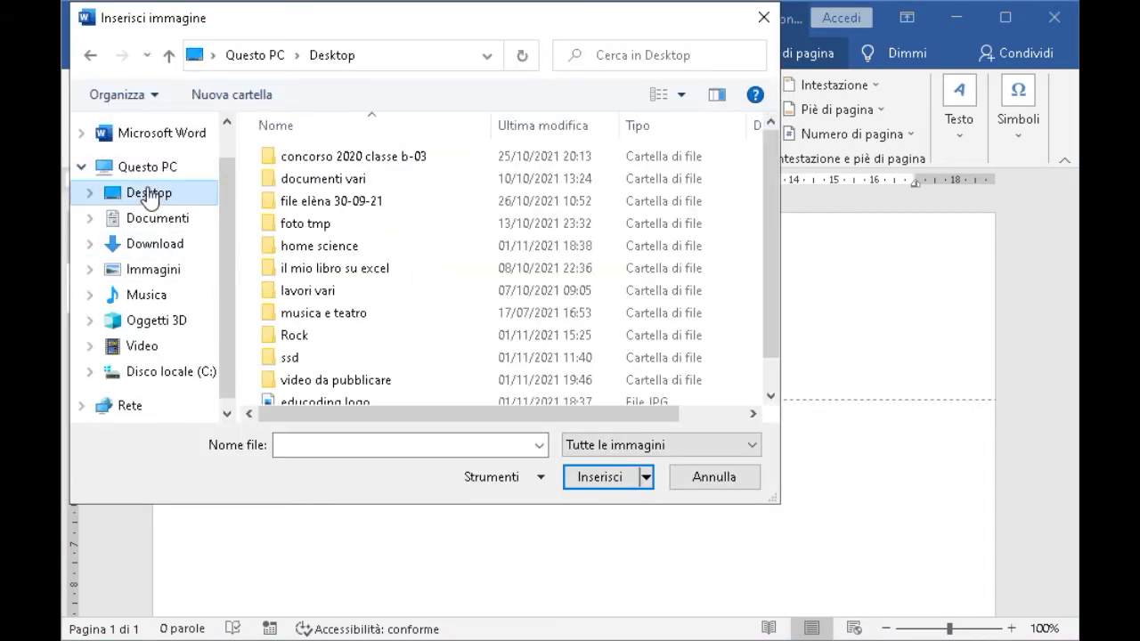
pyautogui.scroll(-1, 756, 303)
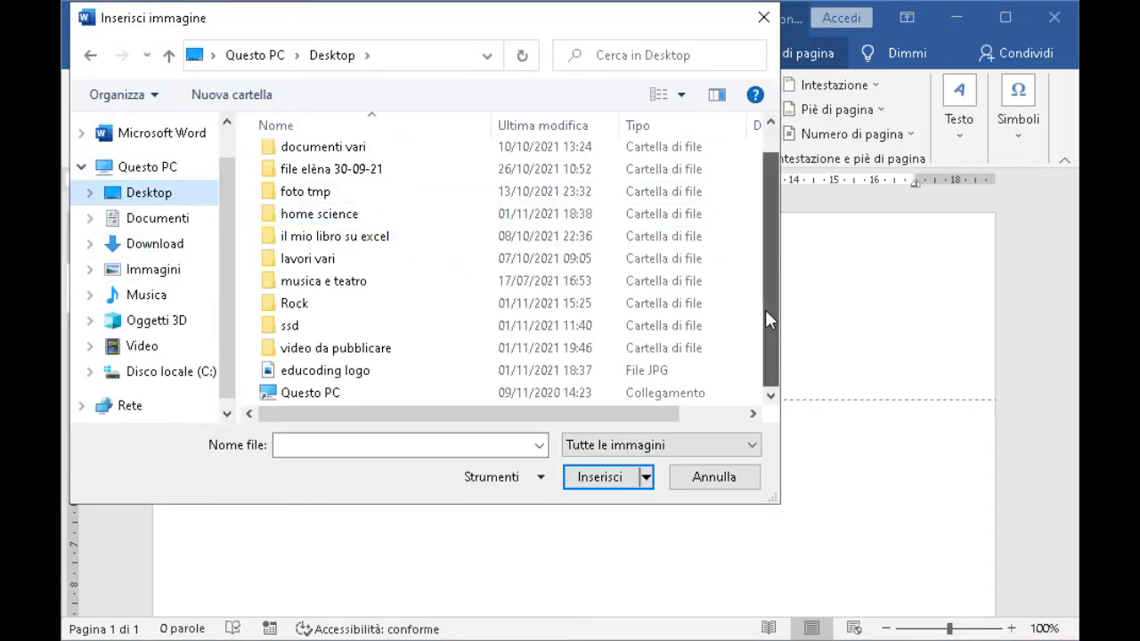
pyautogui.doubleClick(313, 372)
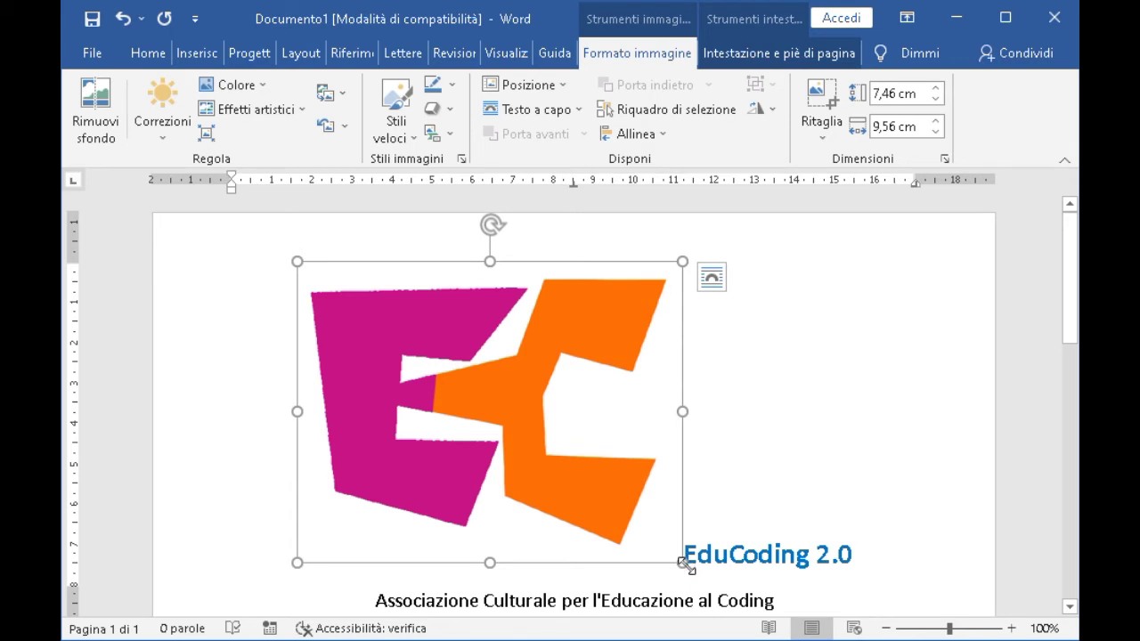
# Step: Shrink the logo to 2,12 × 2,73 cm, set it In Front of Text, and move it left of the header lines
pyautogui.moveTo(686, 562); pyautogui.dragTo(561, 371)
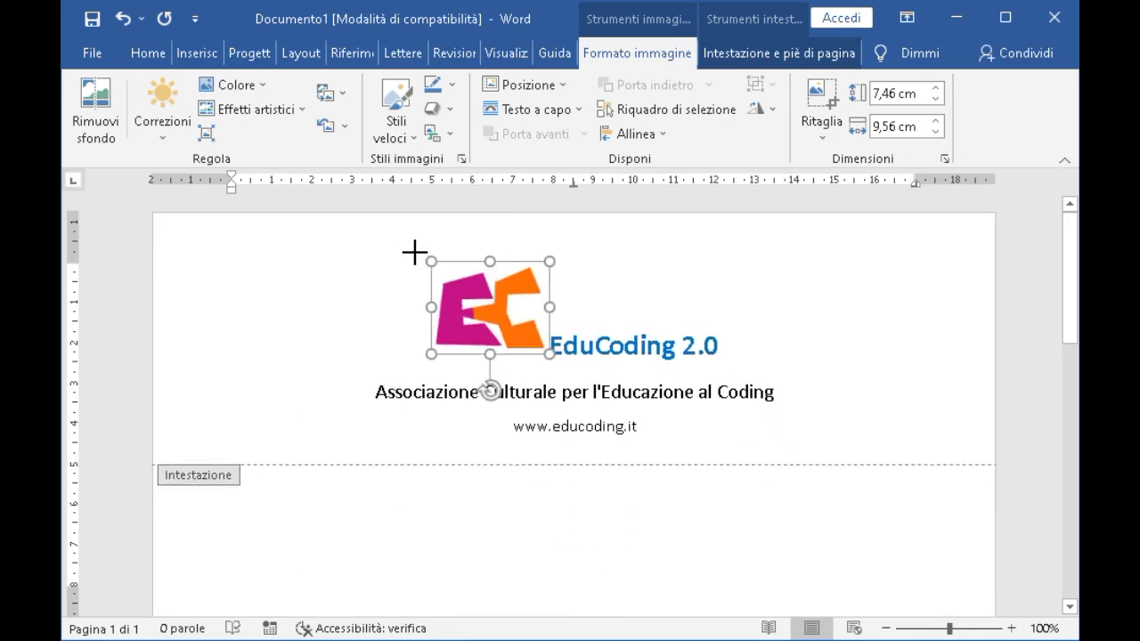
pyautogui.moveTo(432, 260); pyautogui.dragTo(403, 240)
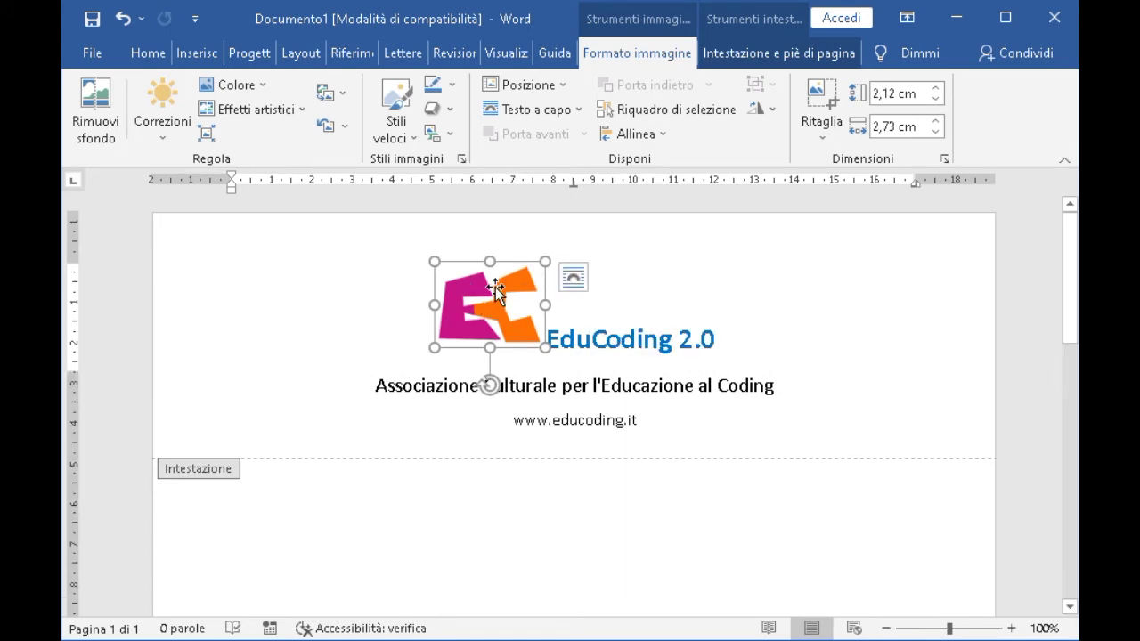
pyautogui.click(572, 277)
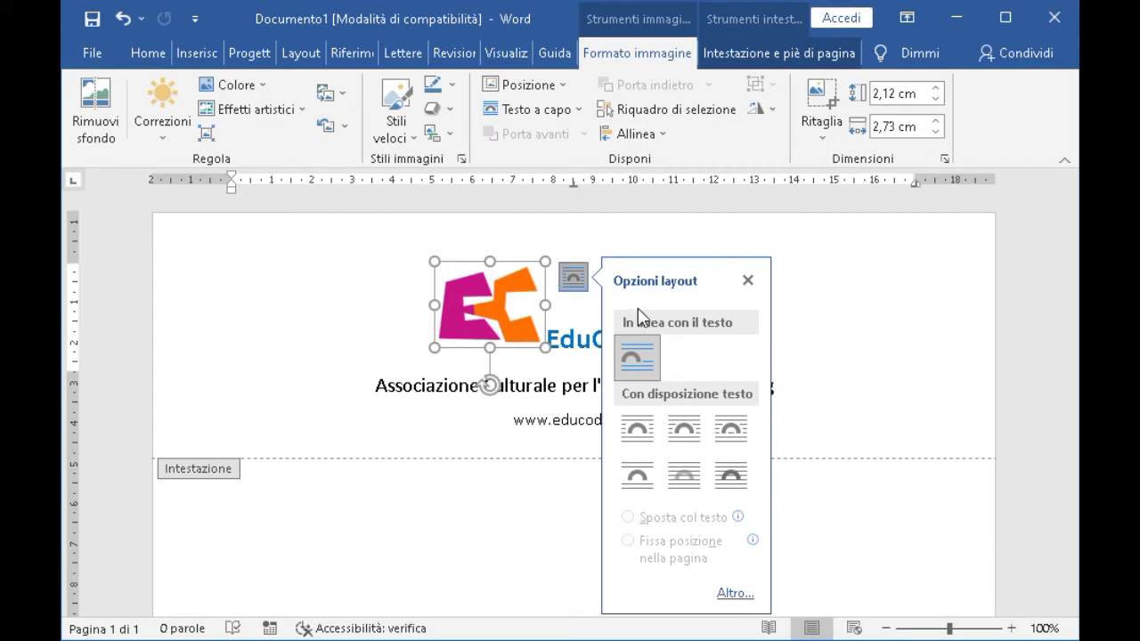
pyautogui.click(730, 478)
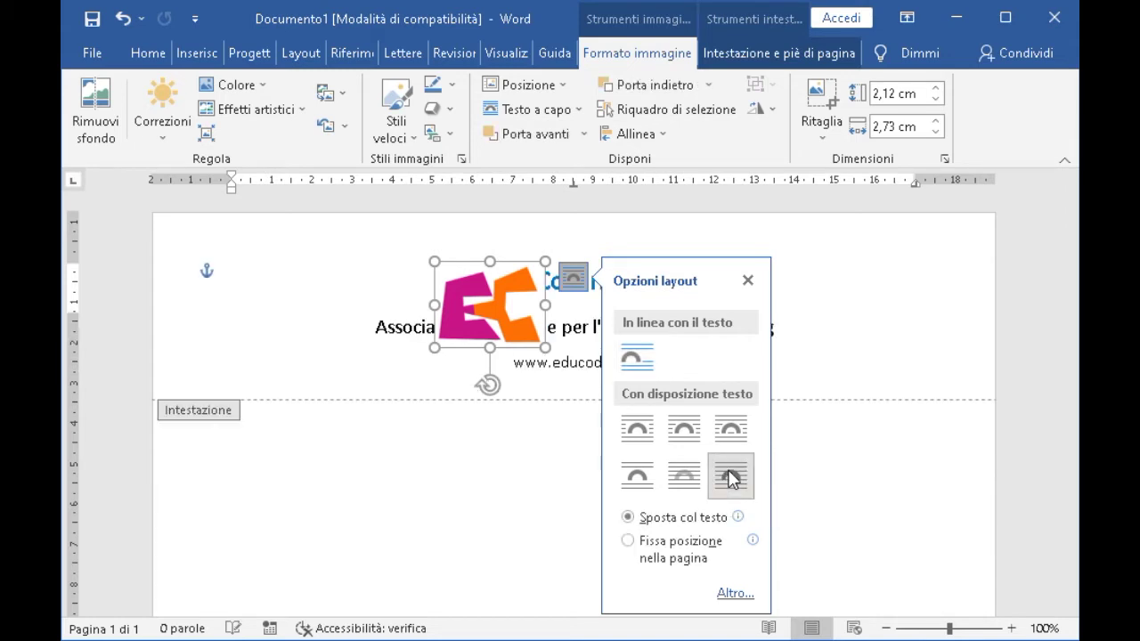
pyautogui.click(747, 279)
pyautogui.moveTo(519, 338); pyautogui.dragTo(320, 332)
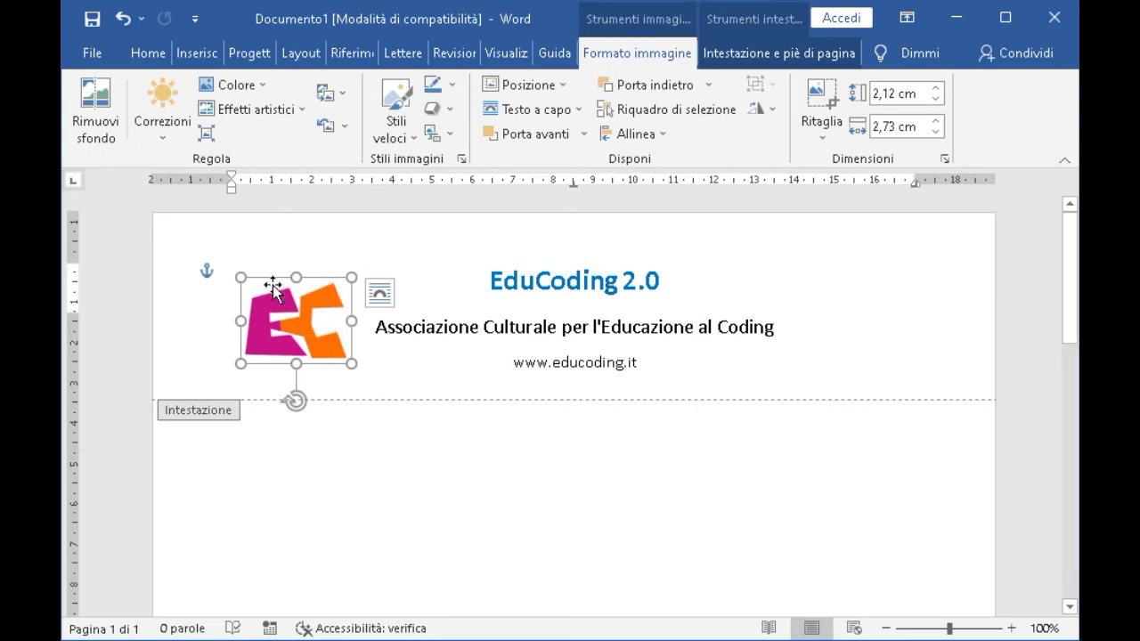
# Step: Close header editing and scroll down the page
pyautogui.doubleClick(456, 458)
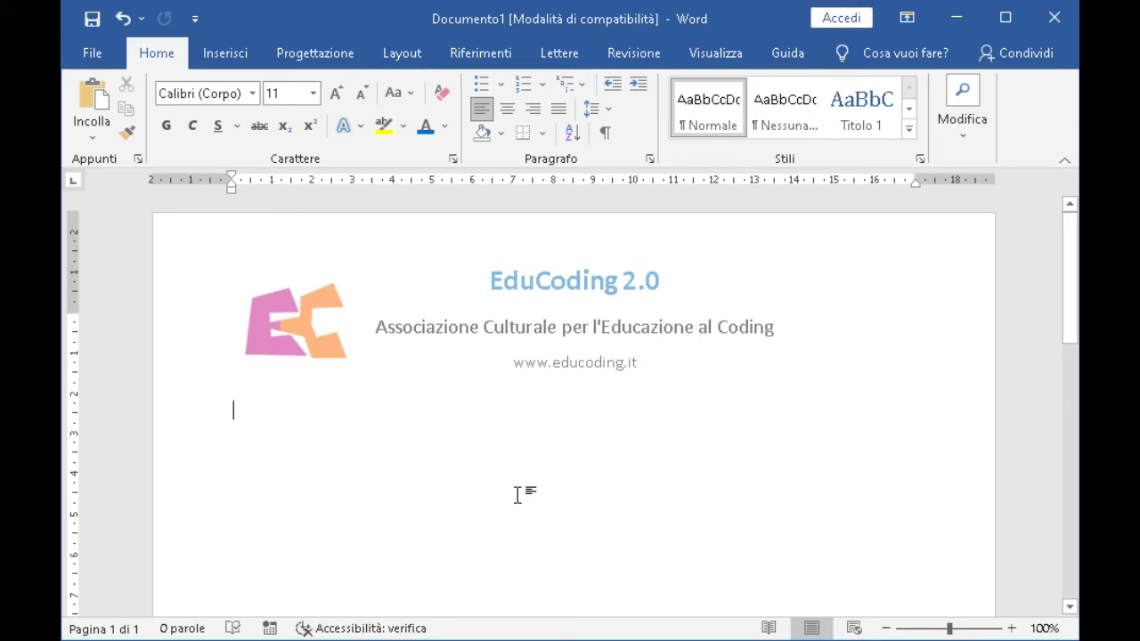
pyautogui.scroll(-2, 580, 432)
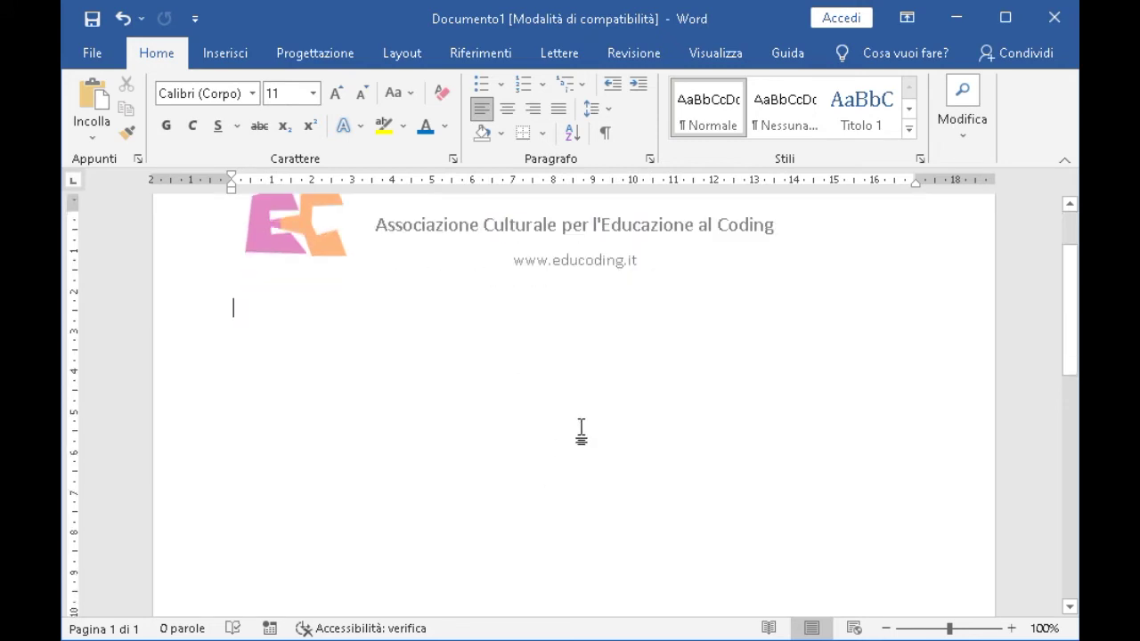
pyautogui.scroll(-5, 679, 395)
pyautogui.scroll(-8, 1025, 483)
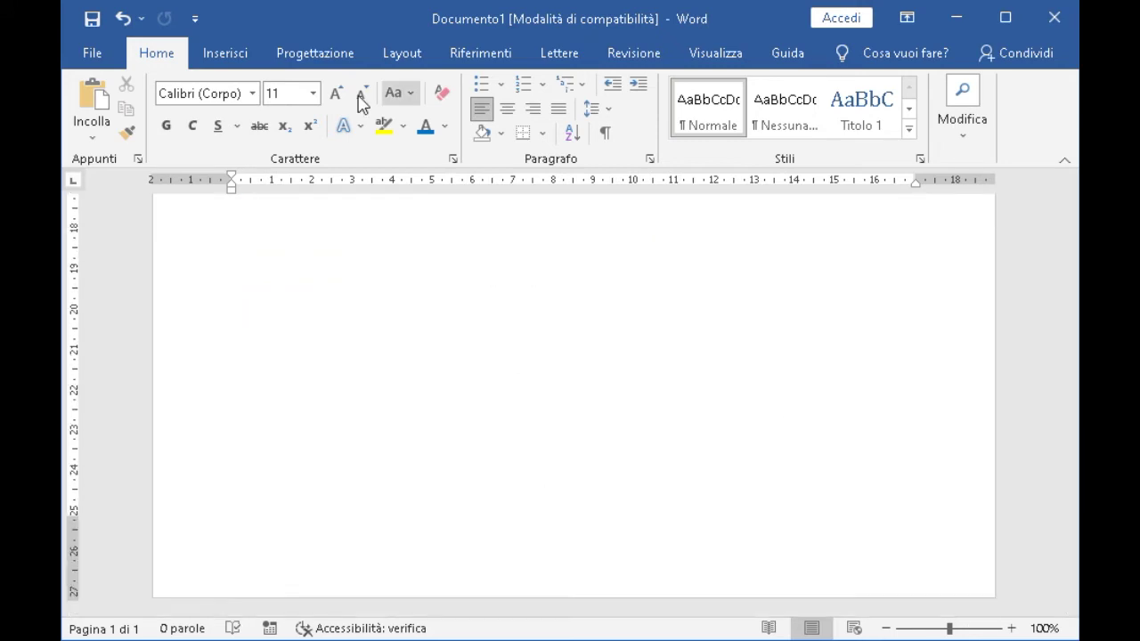
# Step: Insert a blank (Vuoto) footer on the page
pyautogui.click(237, 59)
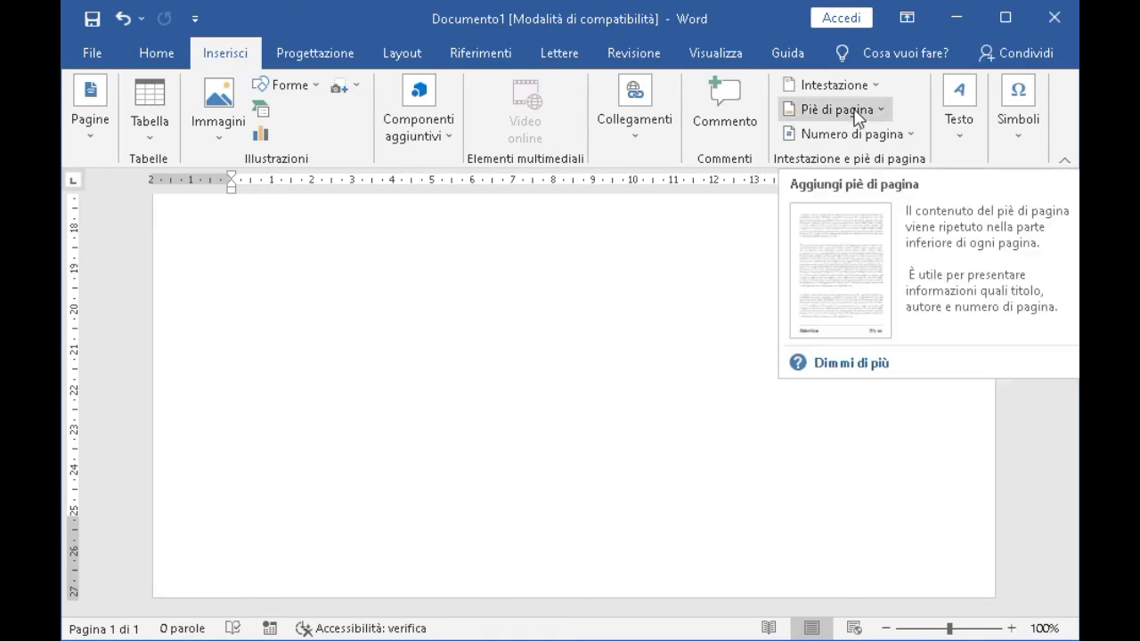
pyautogui.click(857, 119)
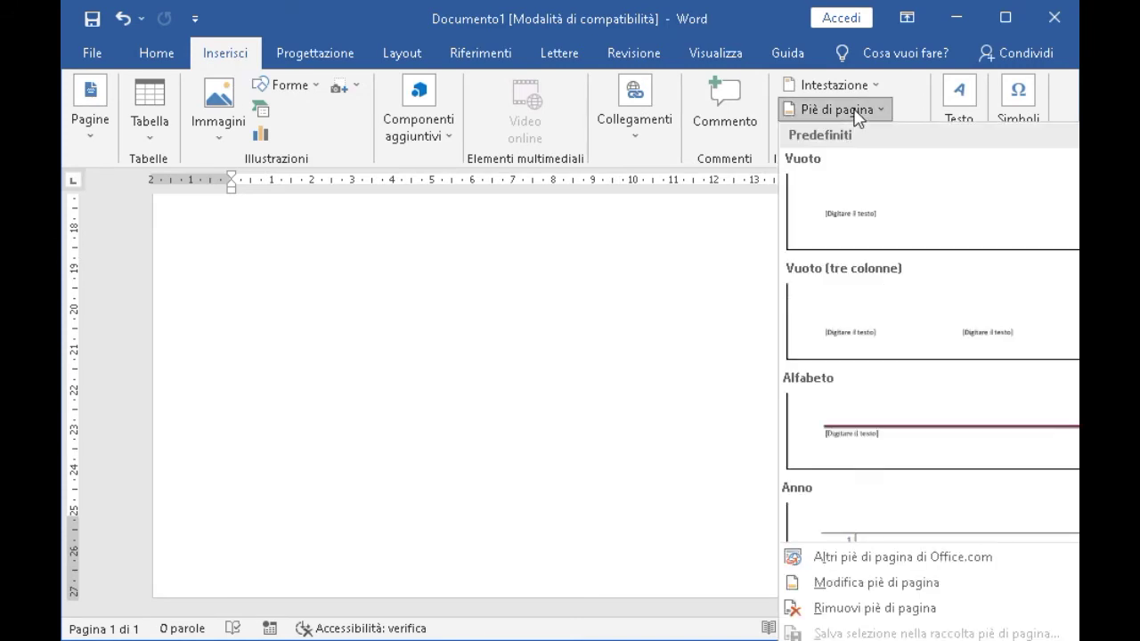
pyautogui.click(891, 205)
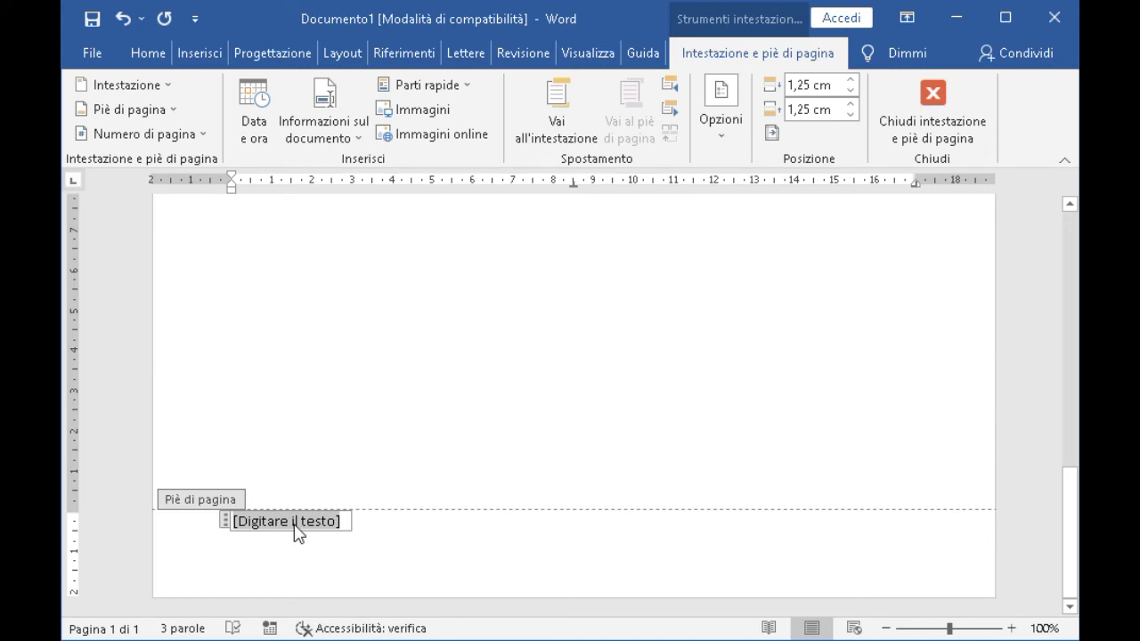
# Step: Type three footer lines: the street address, the phone and e-mail, and the 'P.IVA:' VAT number
pyautogui.write('via Tizio e Caio, 64, Roma')
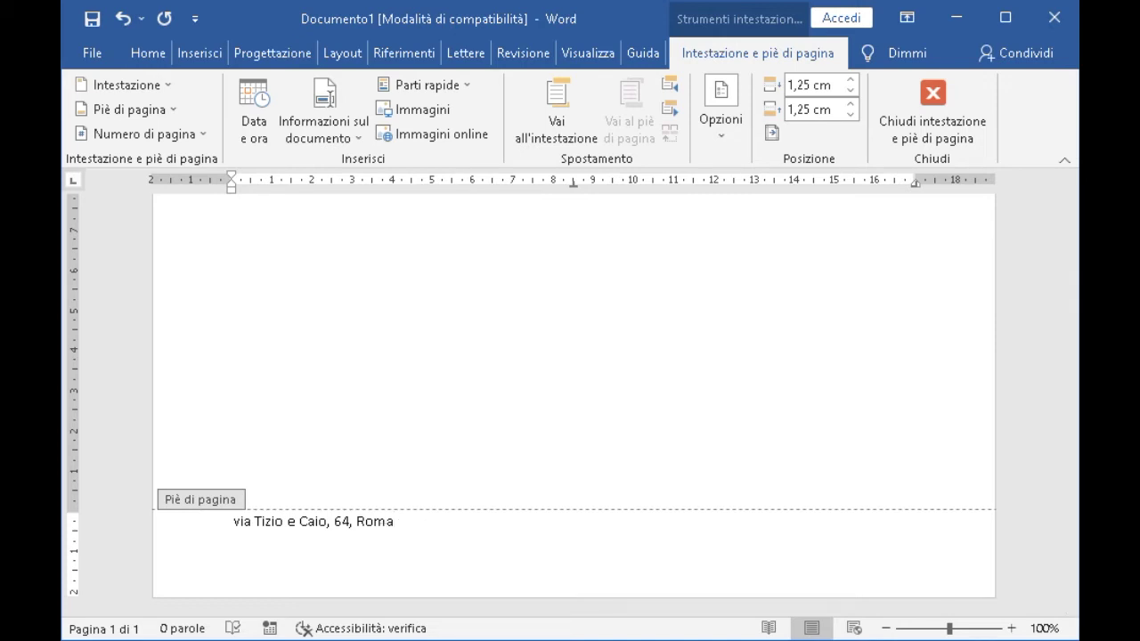
pyautogui.press('Return')
pyautogui.write('T')
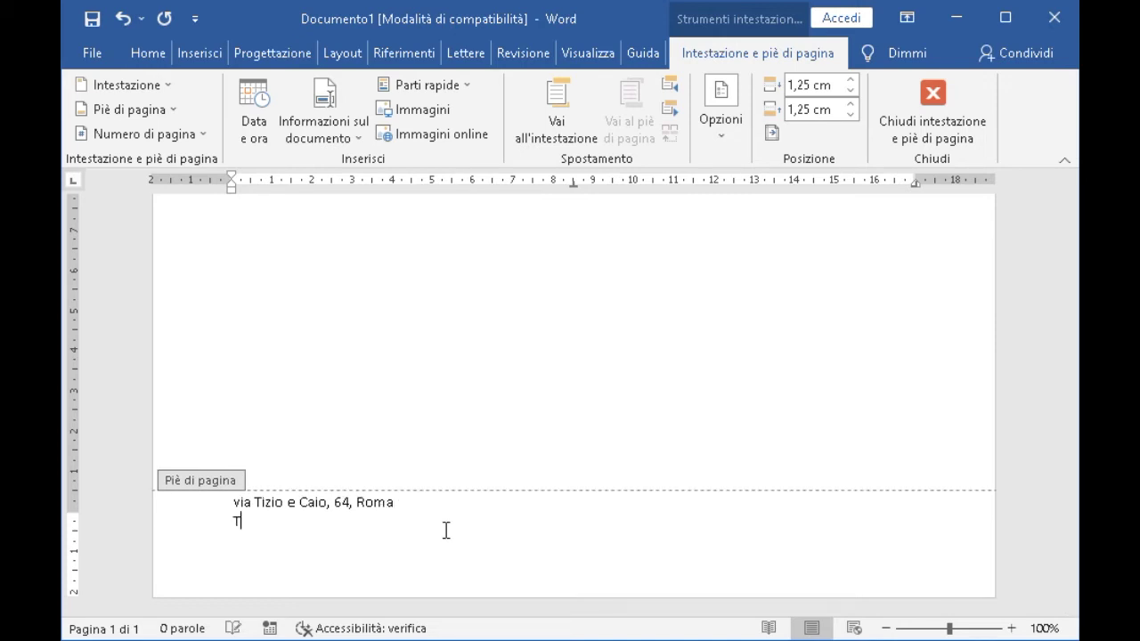
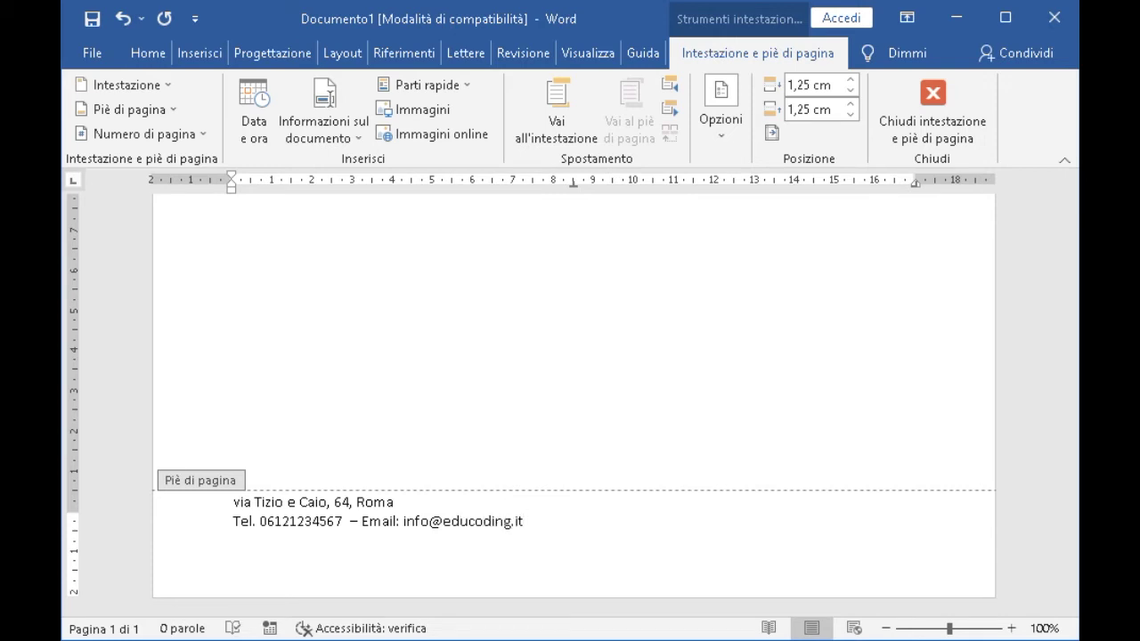
pyautogui.press('Return')
pyautogui.write('P.IVA: ')
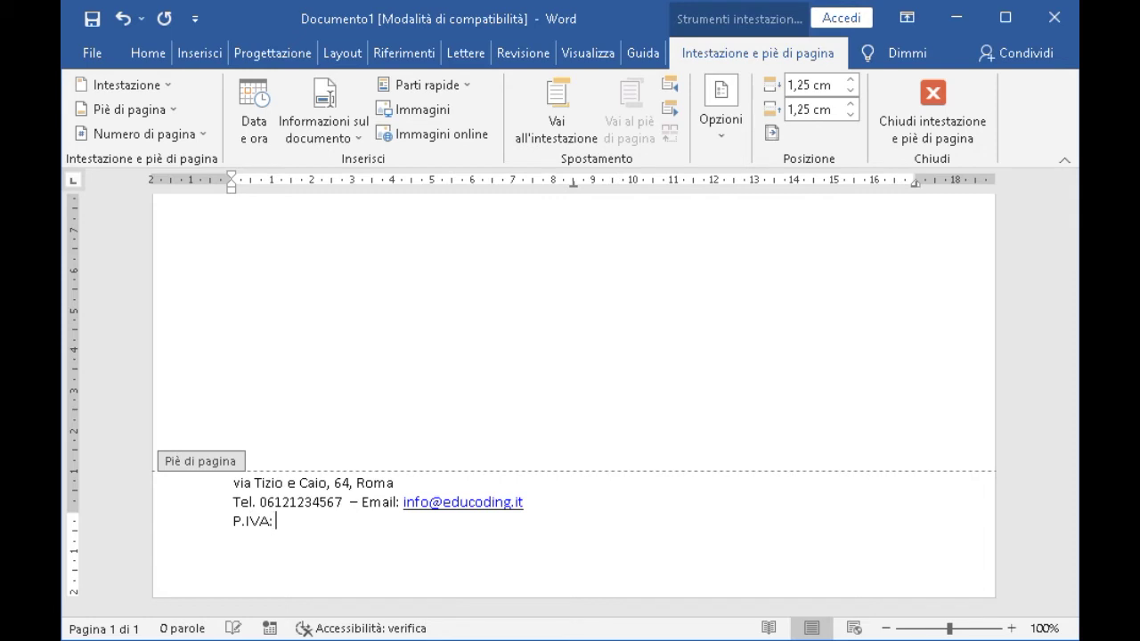
pyautogui.write('01234567898')
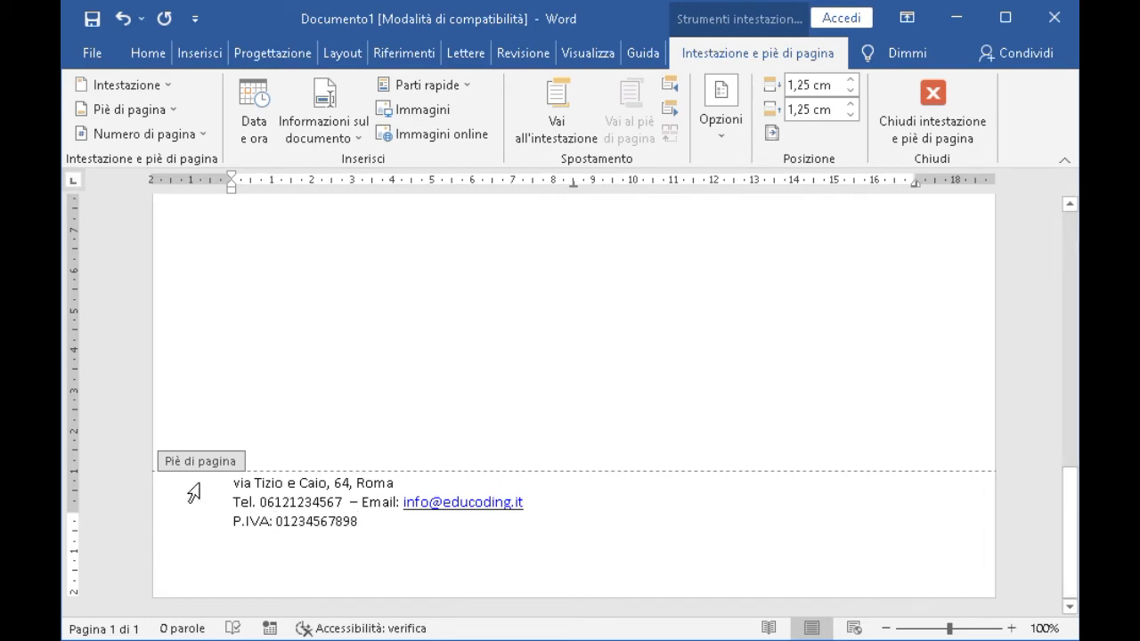
# Step: Centre all three footer lines and enlarge them to 12 pt
pyautogui.moveTo(187, 487); pyautogui.dragTo(224, 534)
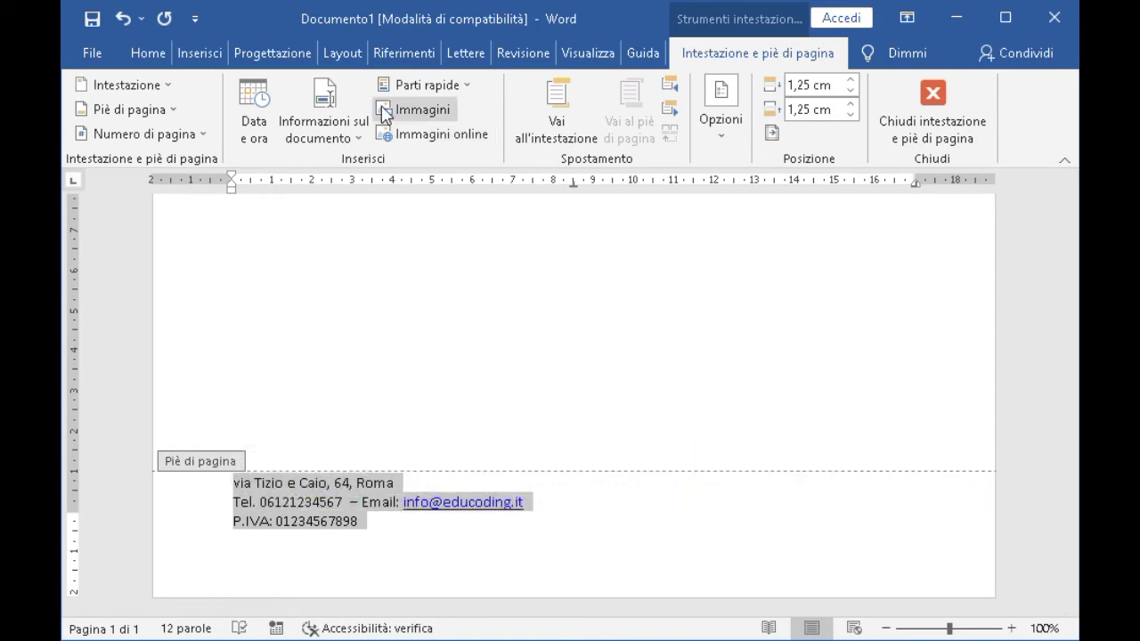
pyautogui.click(147, 56)
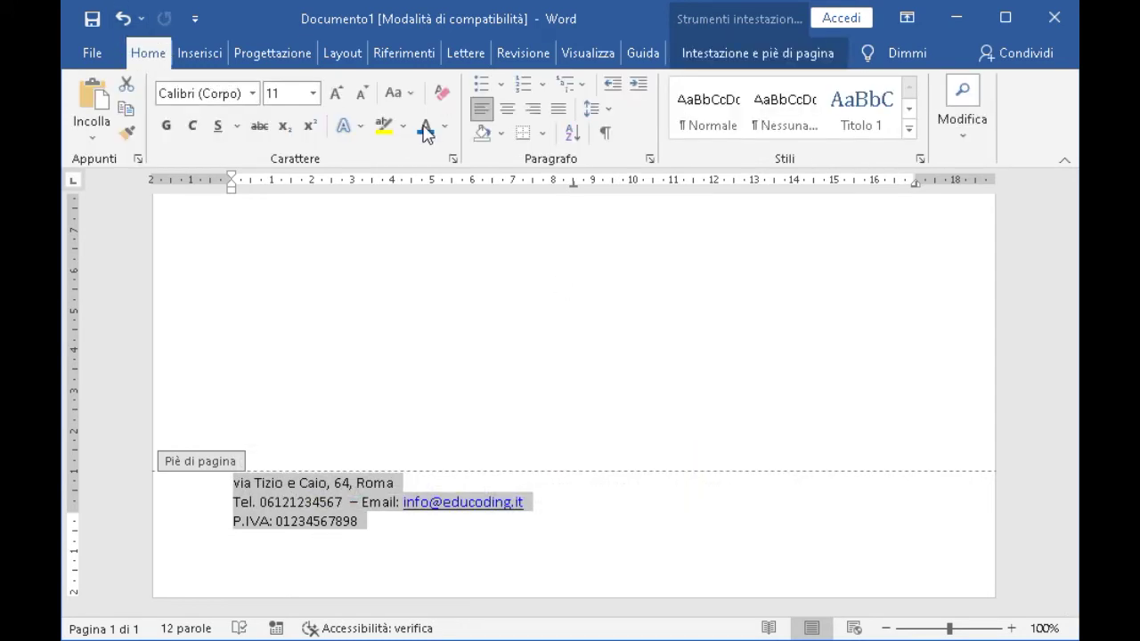
pyautogui.click(509, 108)
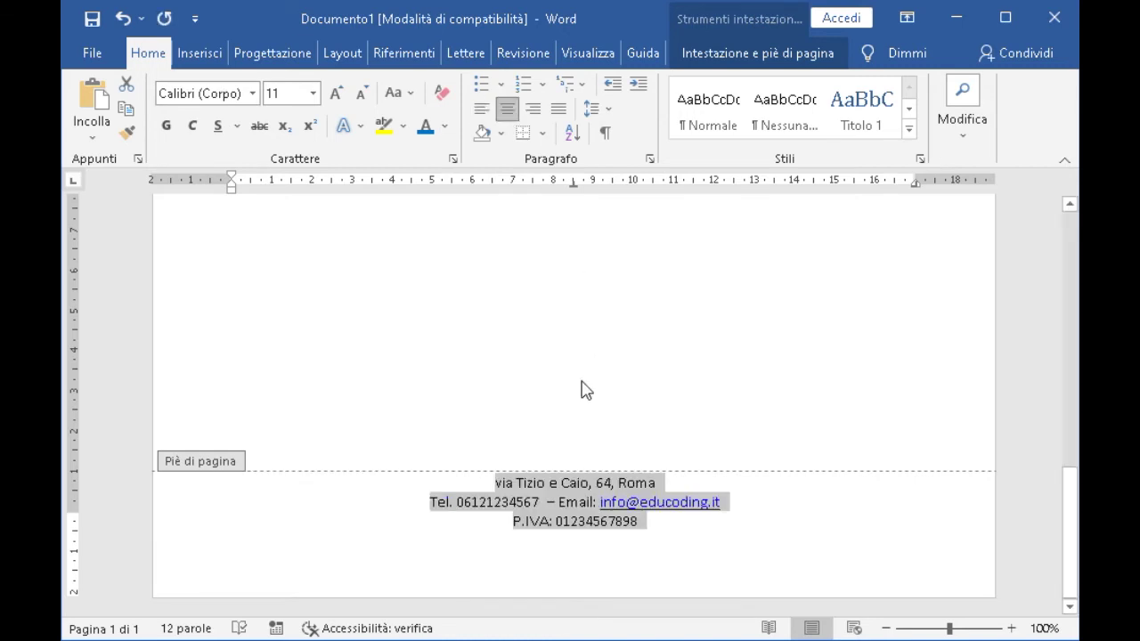
pyautogui.click(334, 94)
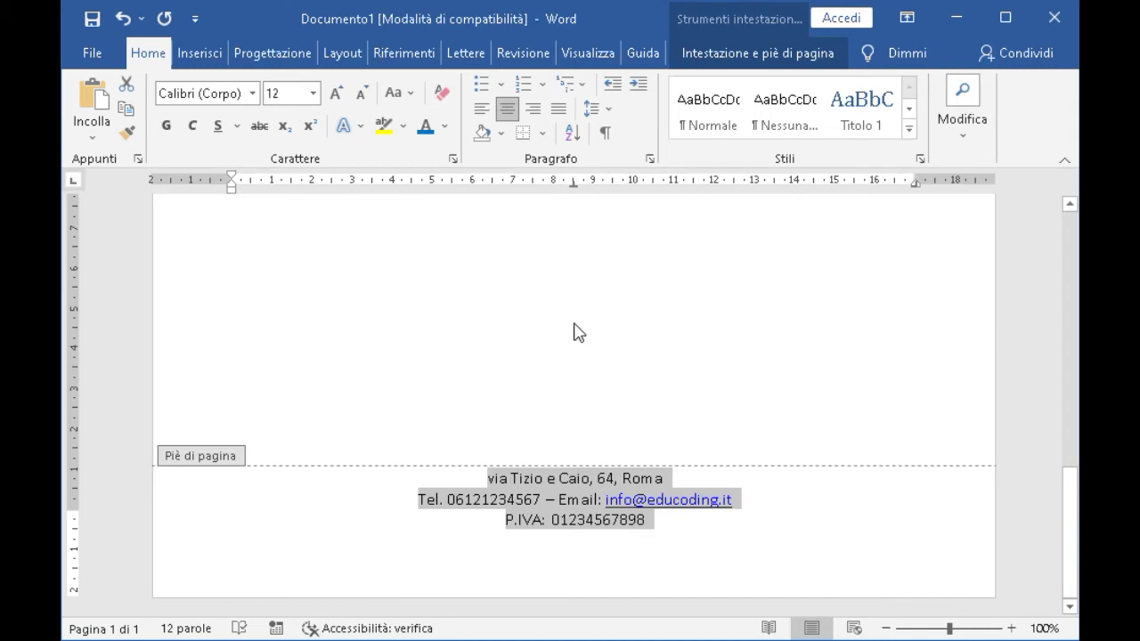
# Step: Close the footer and scroll down to check the page
pyautogui.doubleClick(532, 355)
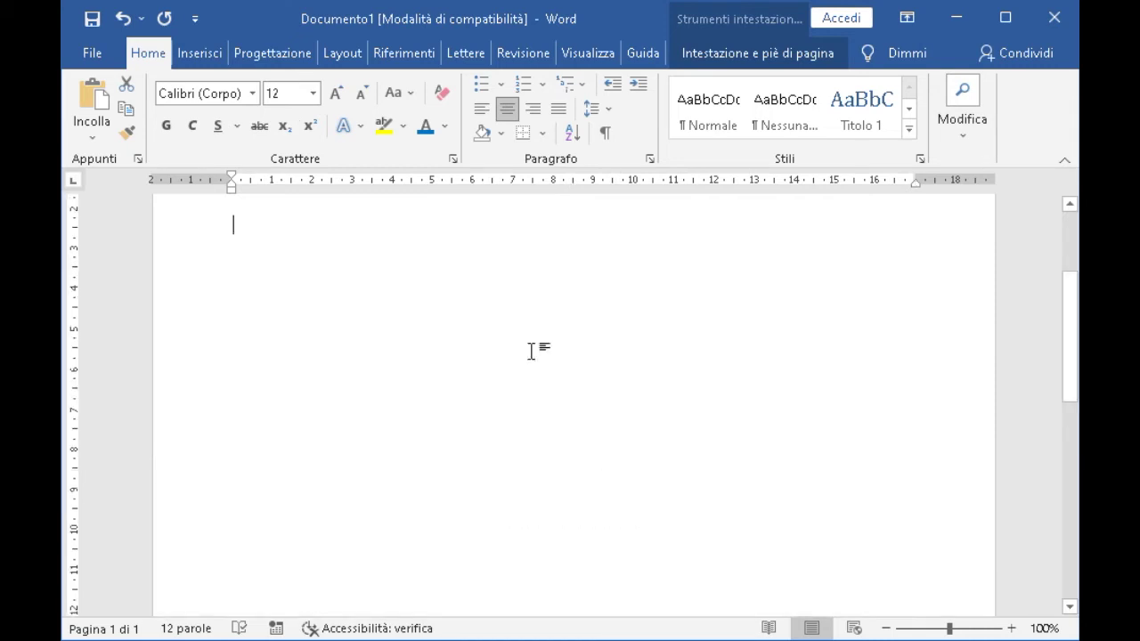
pyautogui.scroll(-5, 532, 351)
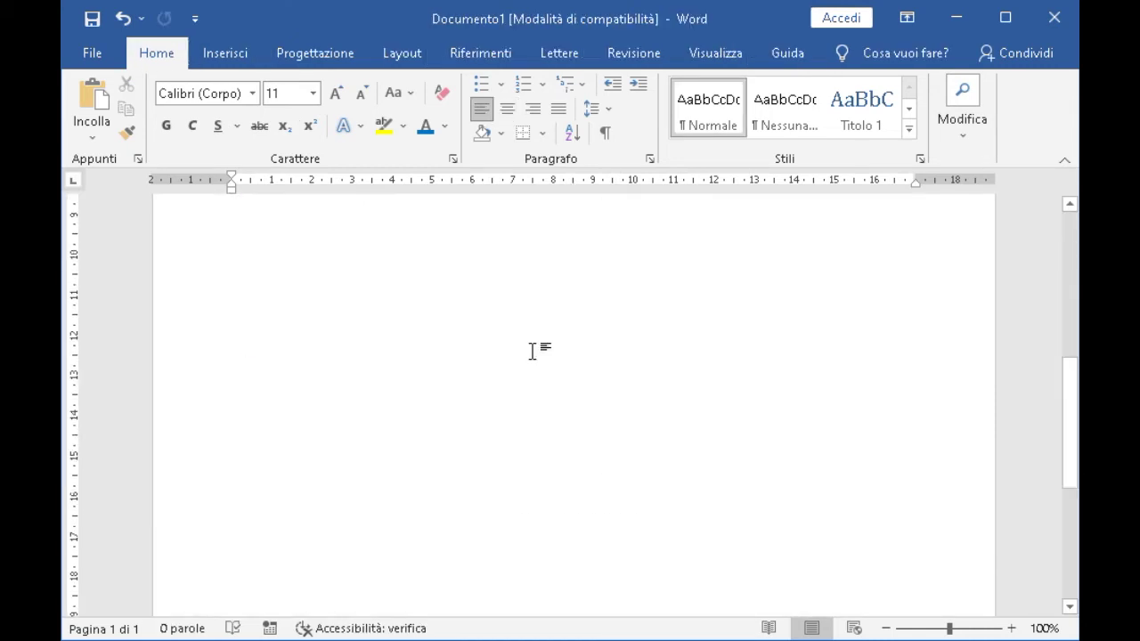
pyautogui.scroll(-7, 531, 351)
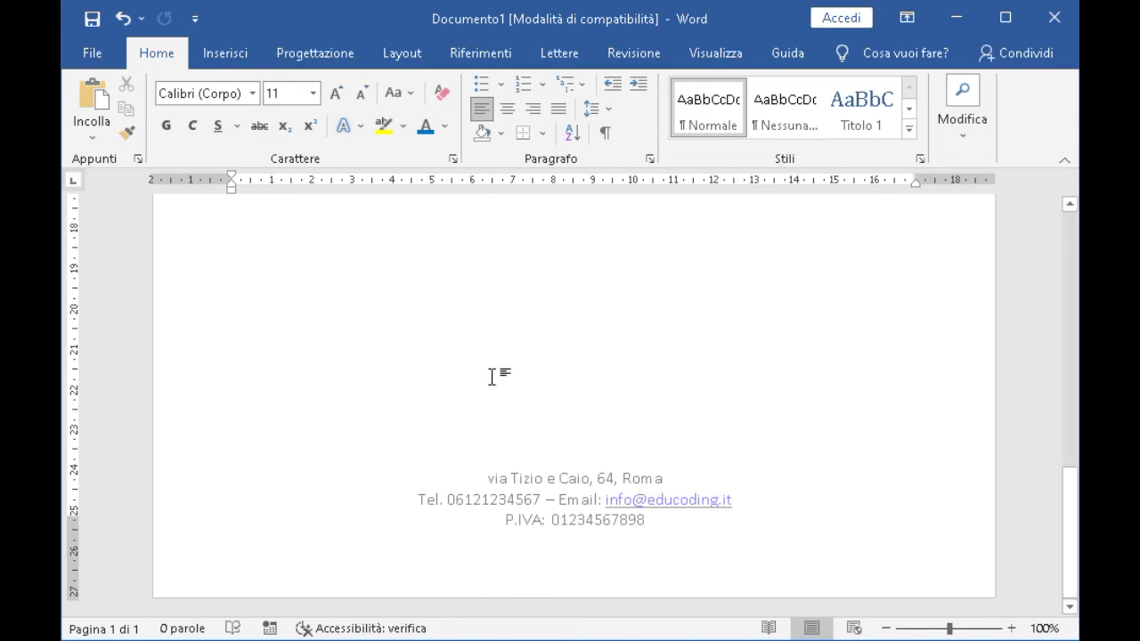
# Step: Apply custom margins: Superiore 3, Inferiore 3, Sinistro 2,5, Destro 2,5 cm
pyautogui.click(410, 58)
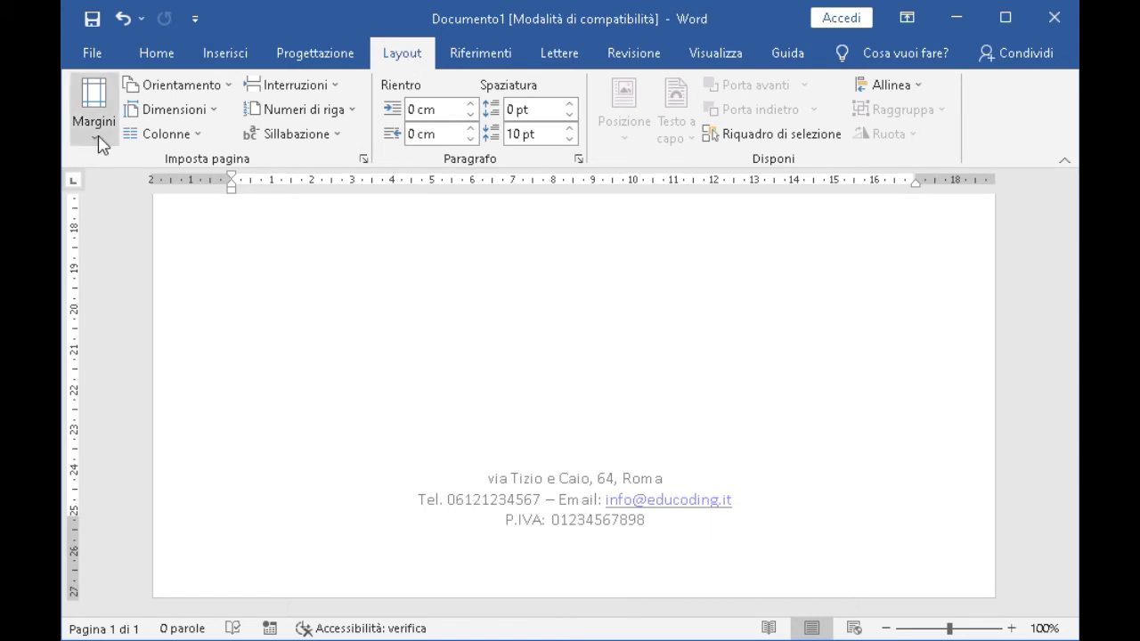
pyautogui.click(97, 138)
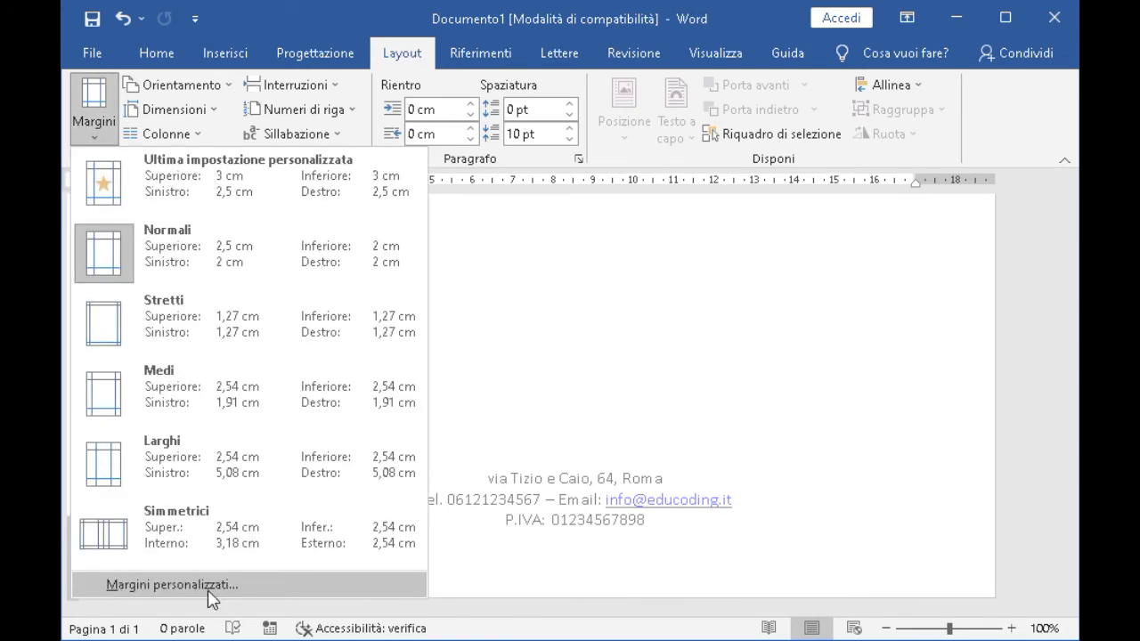
pyautogui.click(172, 584)
pyautogui.write('3')
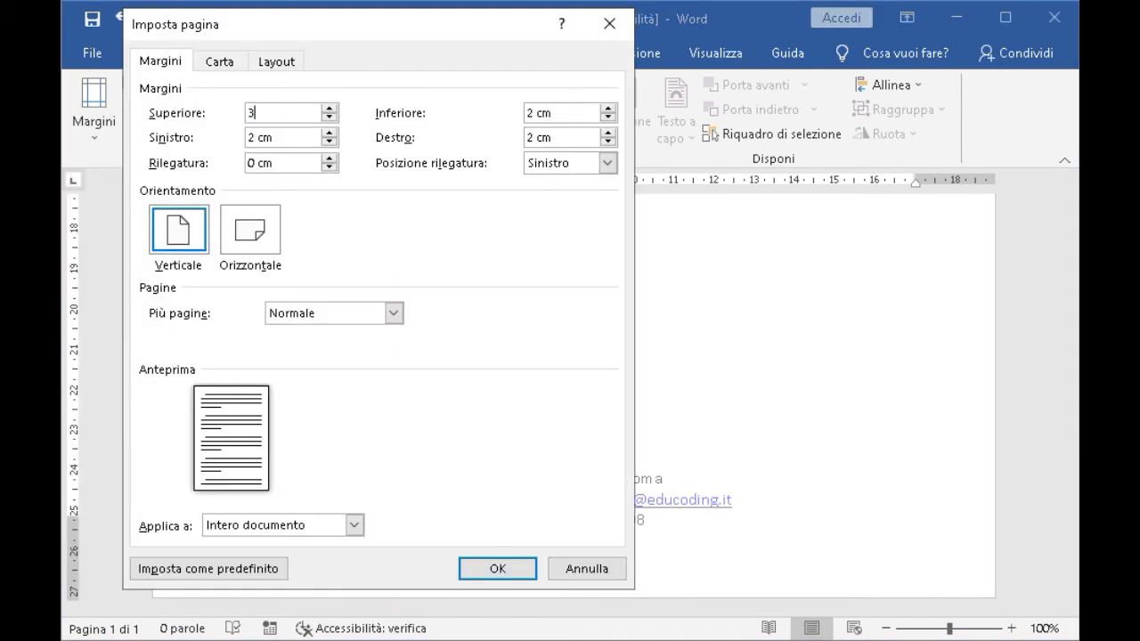
pyautogui.press('Tab')
pyautogui.write('3')
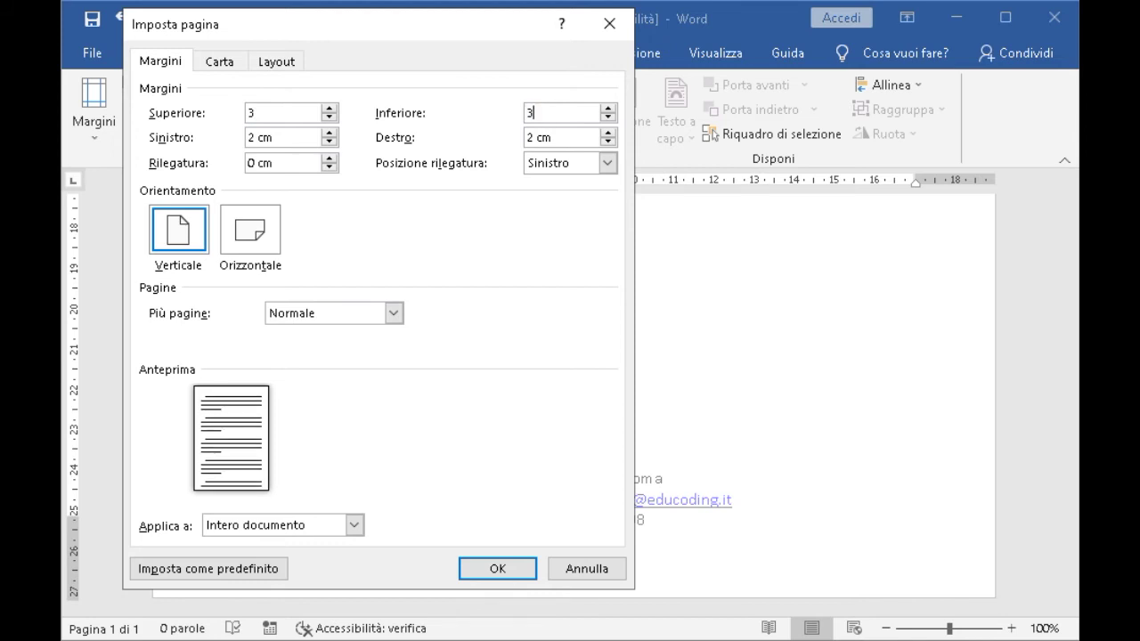
pyautogui.press('Tab')
pyautogui.write('2,5')
pyautogui.press('Tab')
pyautogui.write('2,5')
pyautogui.click(510, 574)
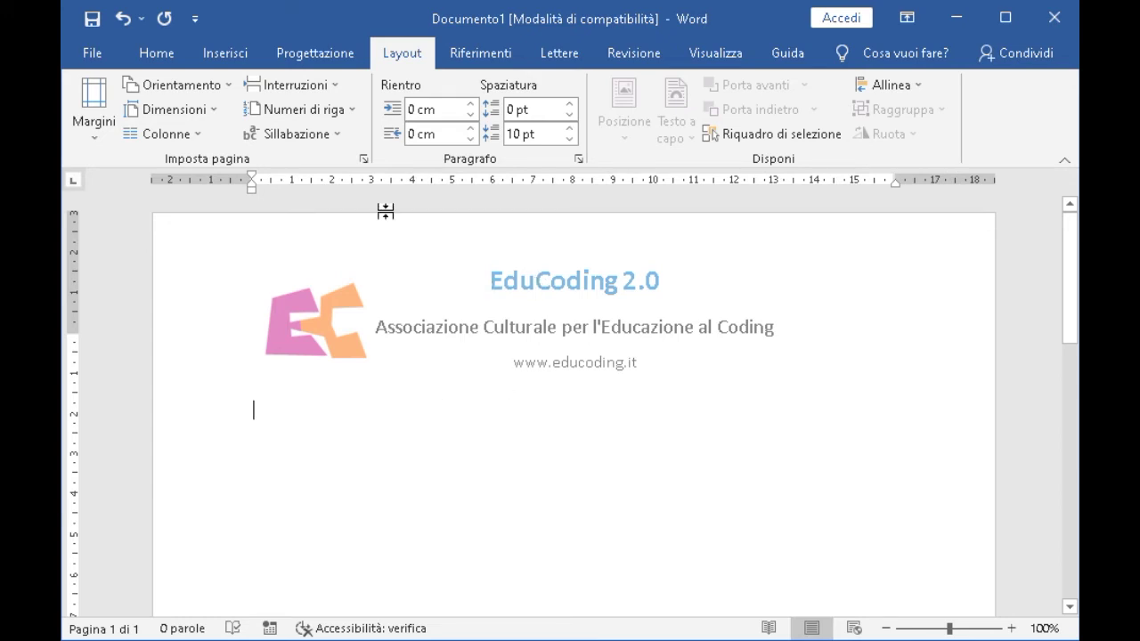
pyautogui.click(93, 61)
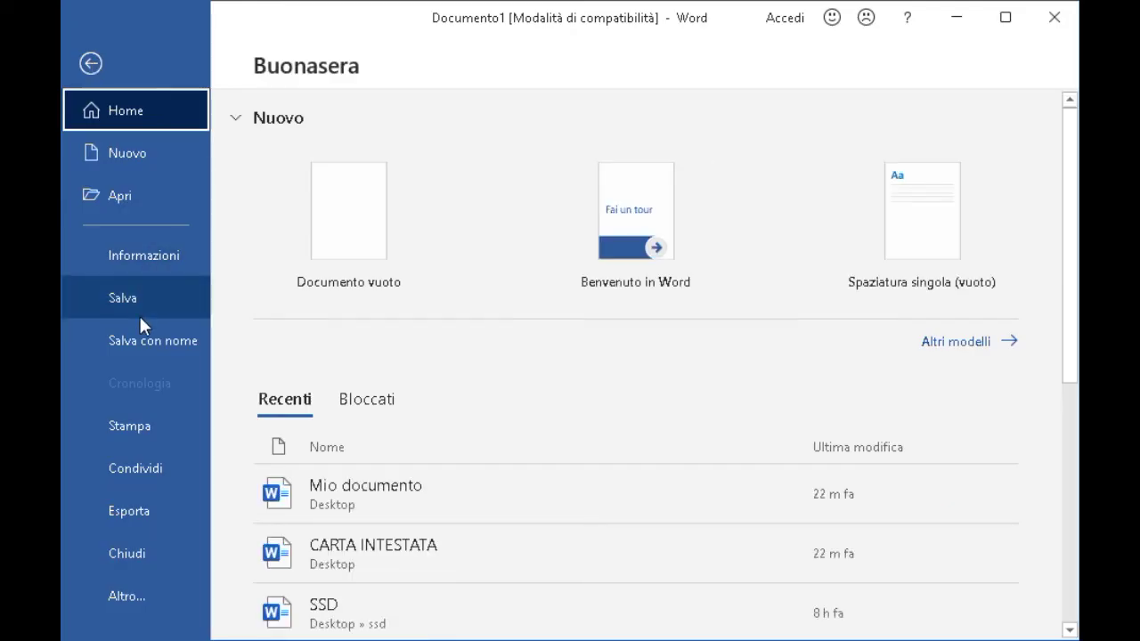
# Step: Save the document to the Desktop as 'CARTA INTESTATA' and close Word
pyautogui.click(142, 340)
pyautogui.click(692, 268)
pyautogui.click(323, 365)
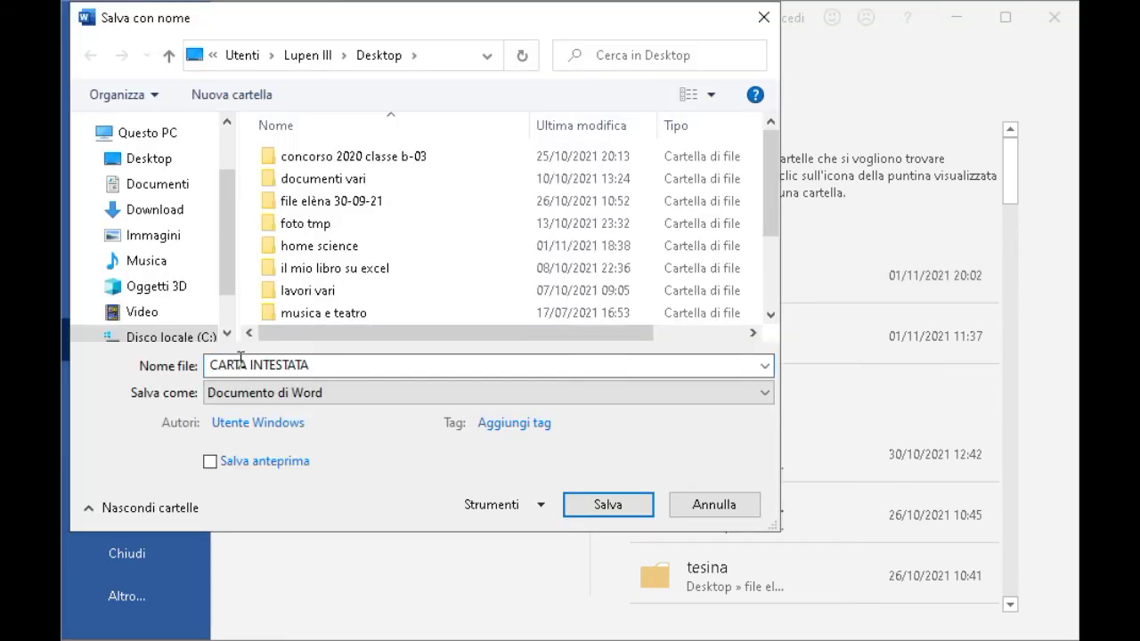
pyautogui.click(609, 507)
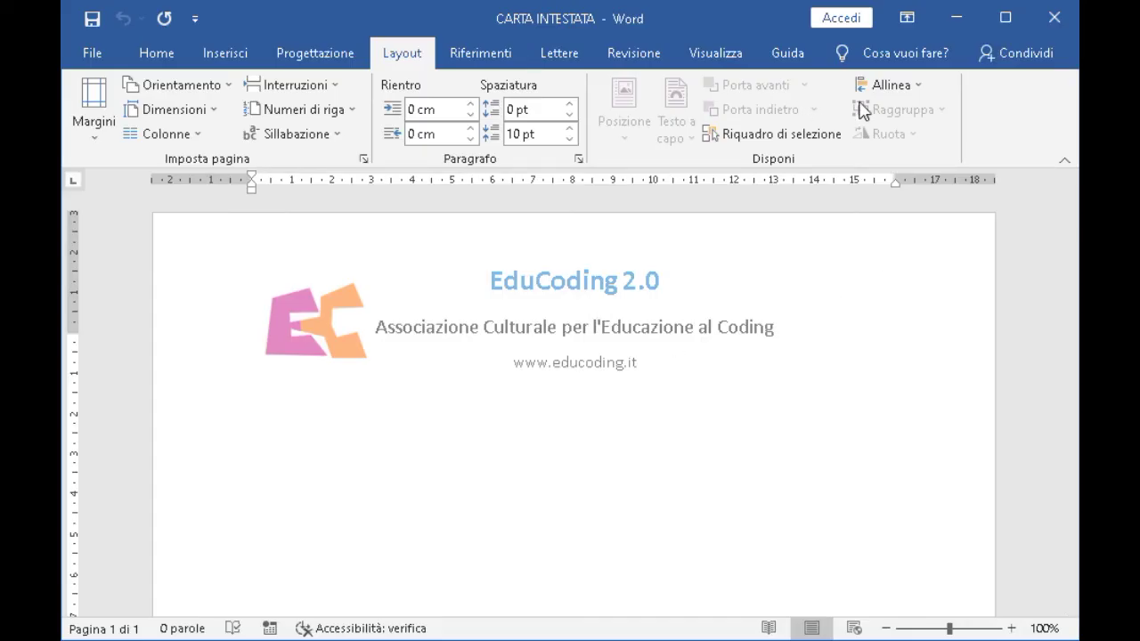
pyautogui.click(1056, 21)
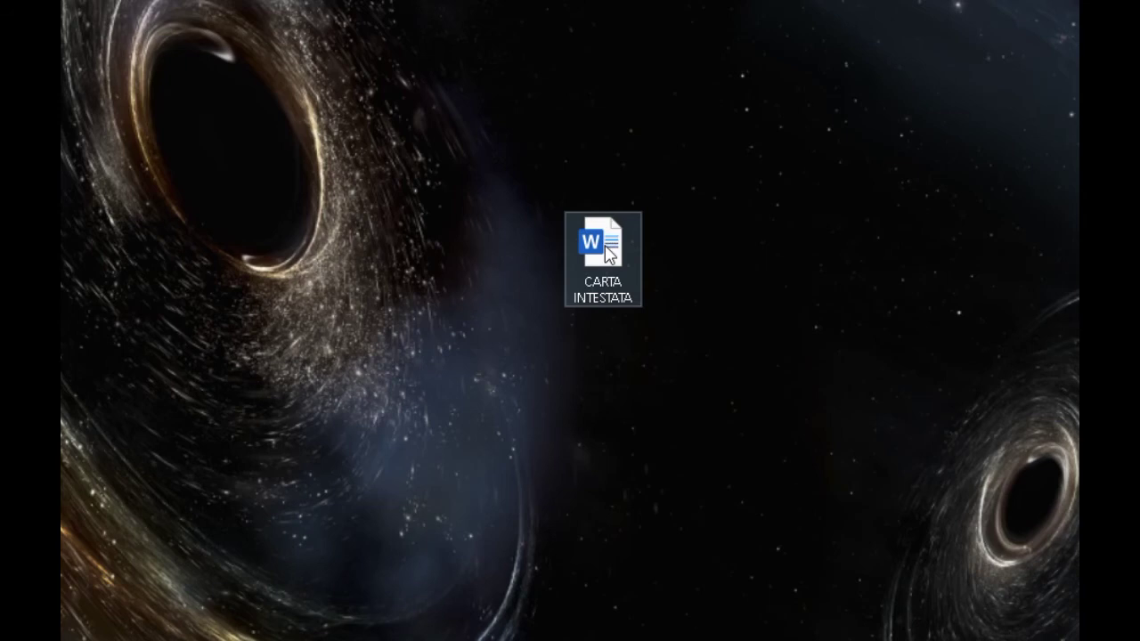
# Step: Move the CARTA INTESTATA icon further left on the desktop and open its Proprietà
pyautogui.moveTo(605, 252); pyautogui.dragTo(469, 255)
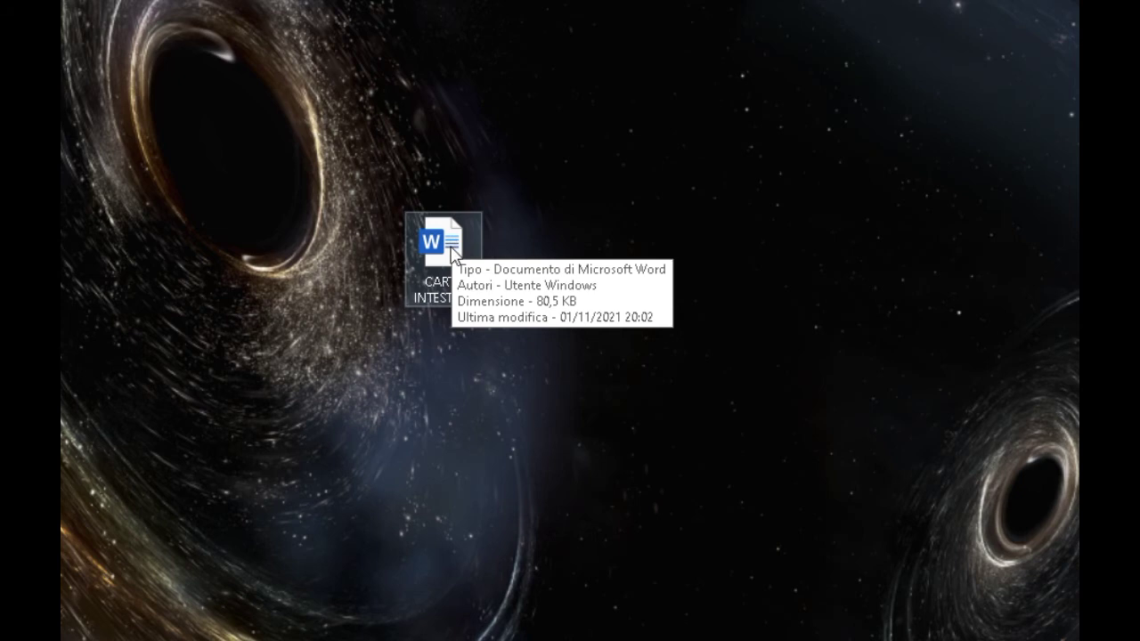
pyautogui.rightClick(452, 253)
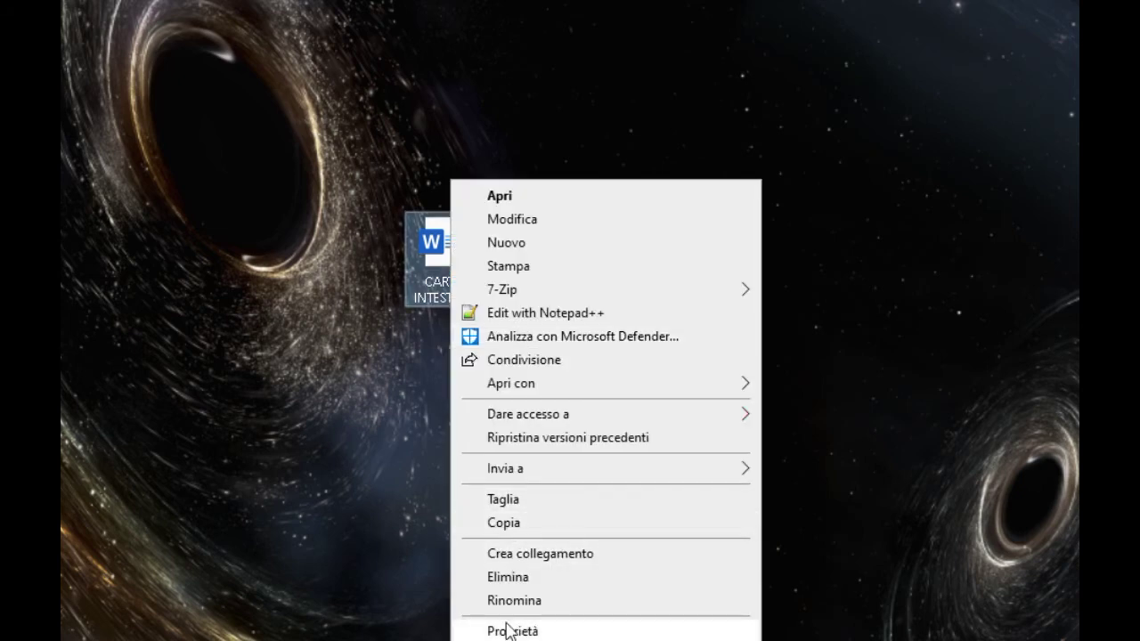
pyautogui.click(508, 630)
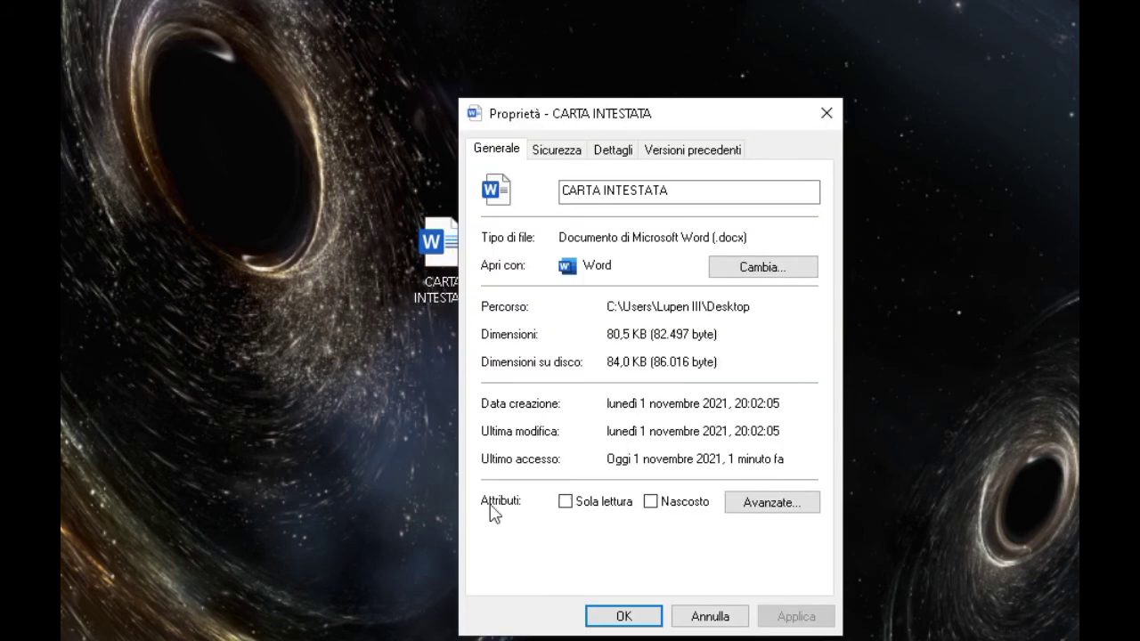
# Step: Tick Sola lettura to make CARTA INTESTATA read-only and confirm with OK
pyautogui.click(566, 504)
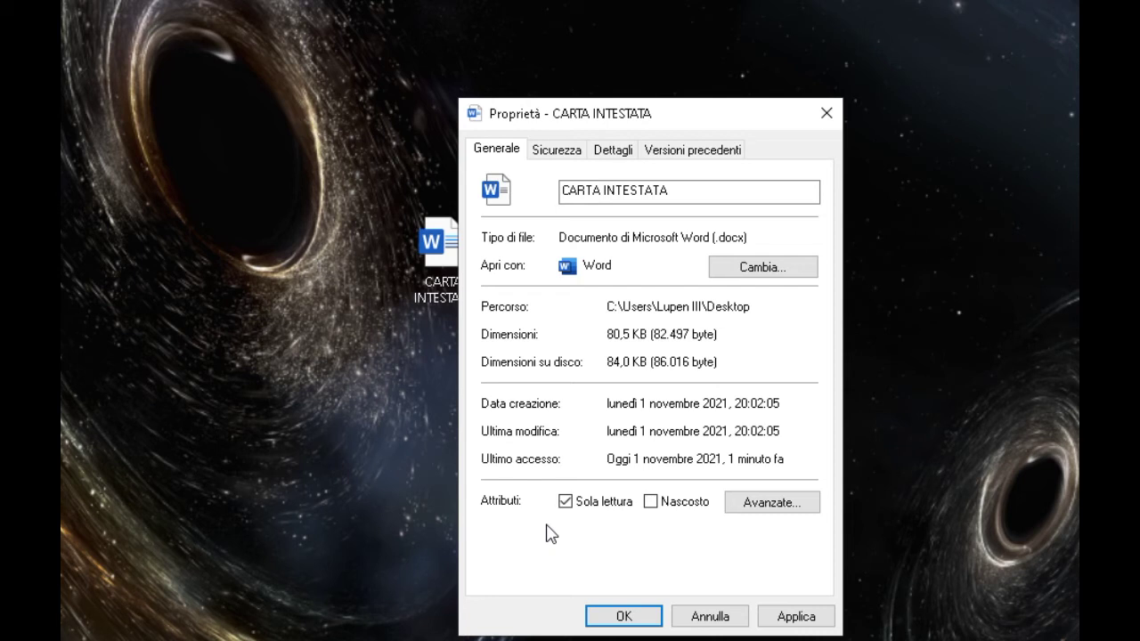
pyautogui.click(650, 628)
# Step: Reopen CARTA INTESTATA in Word and type 'Comunicazione a tutti i soci' with filler lines under the letterhead
pyautogui.doubleClick(454, 249)
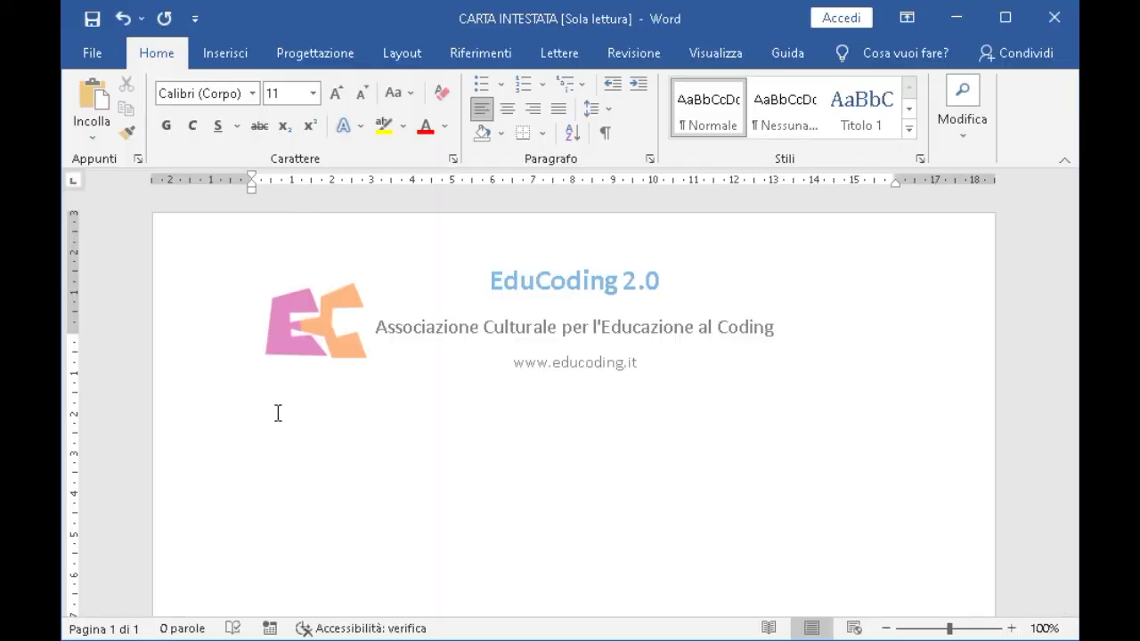
pyautogui.write('Comunicazione a tutti i soci')
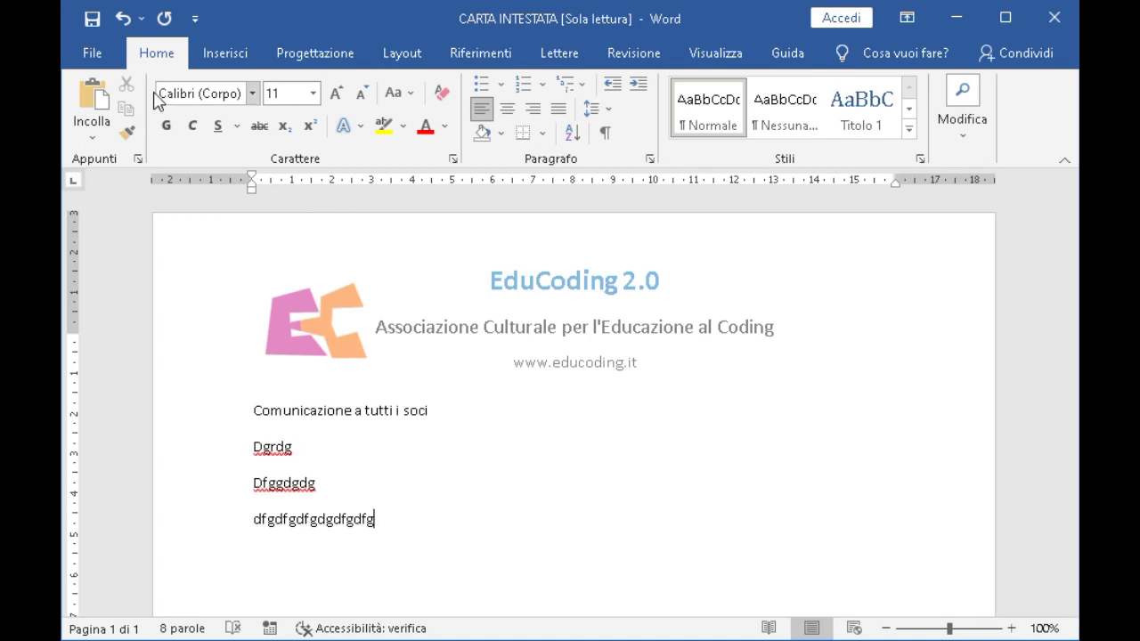
pyautogui.click(93, 52)
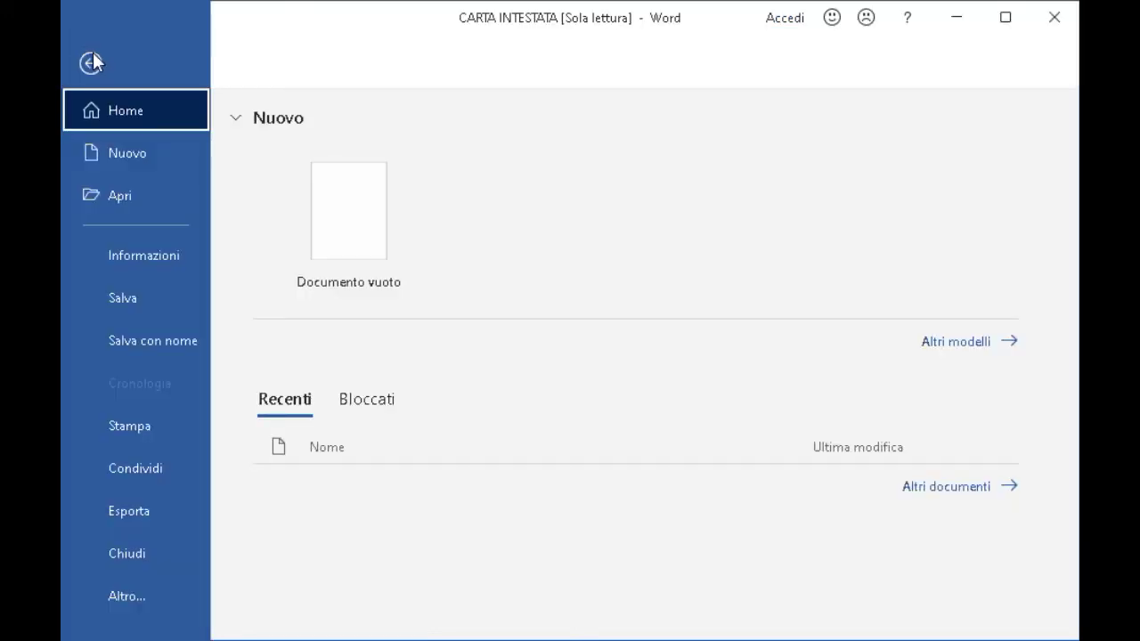
# Step: Save the letter on the Desktop as 'comunicazione' with Salva con nome, then close Word
pyautogui.click(146, 298)
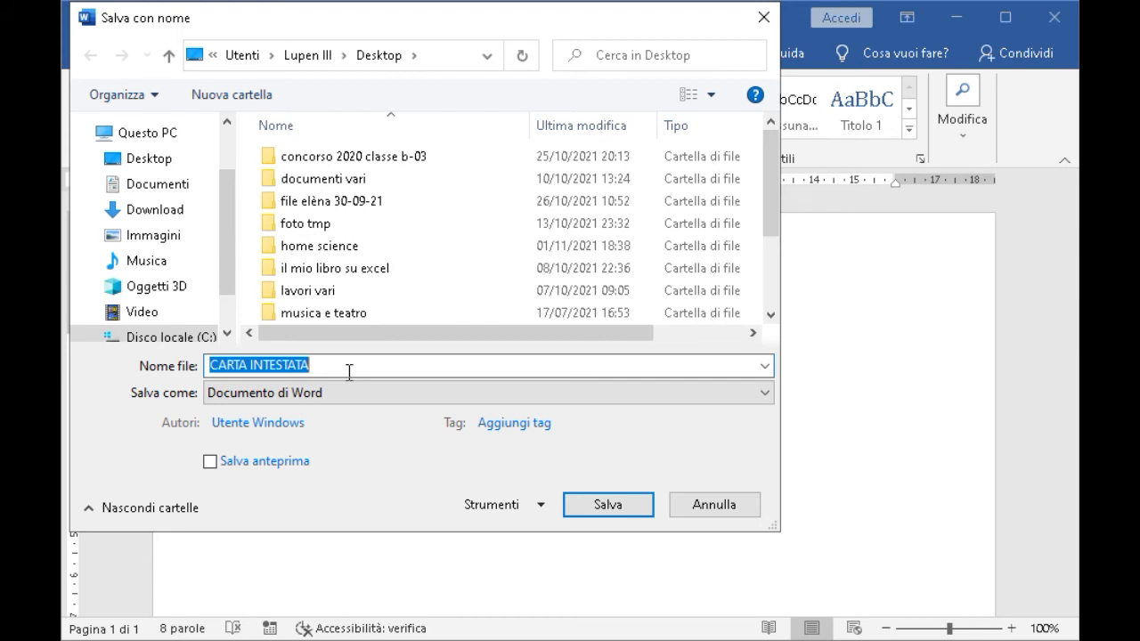
pyautogui.write('comunicazione')
pyautogui.click(605, 505)
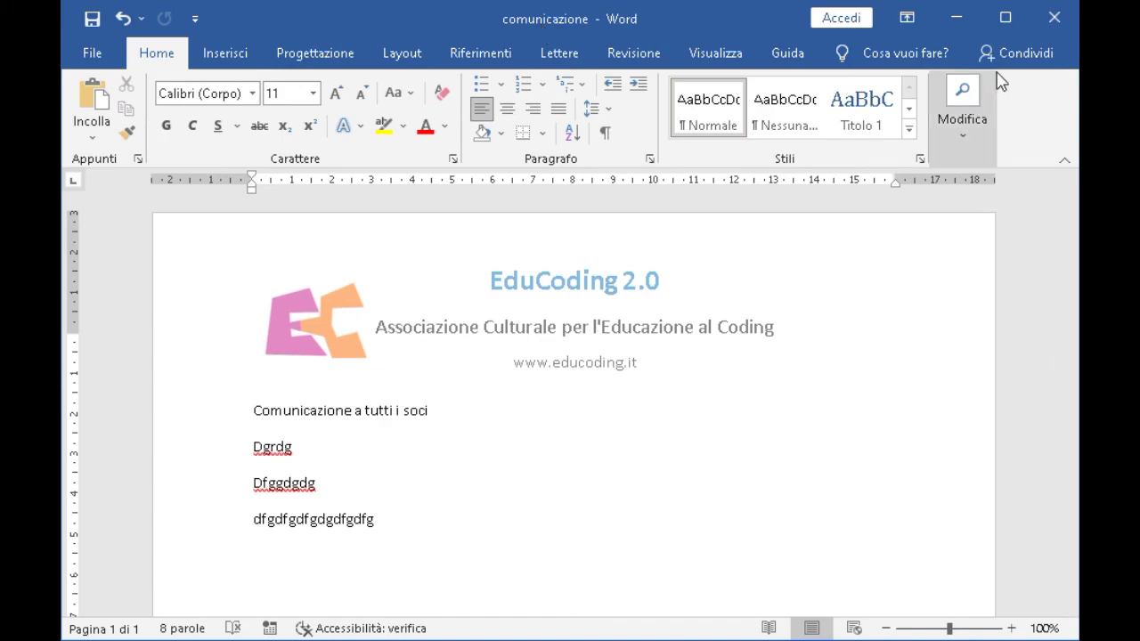
pyautogui.click(1053, 18)
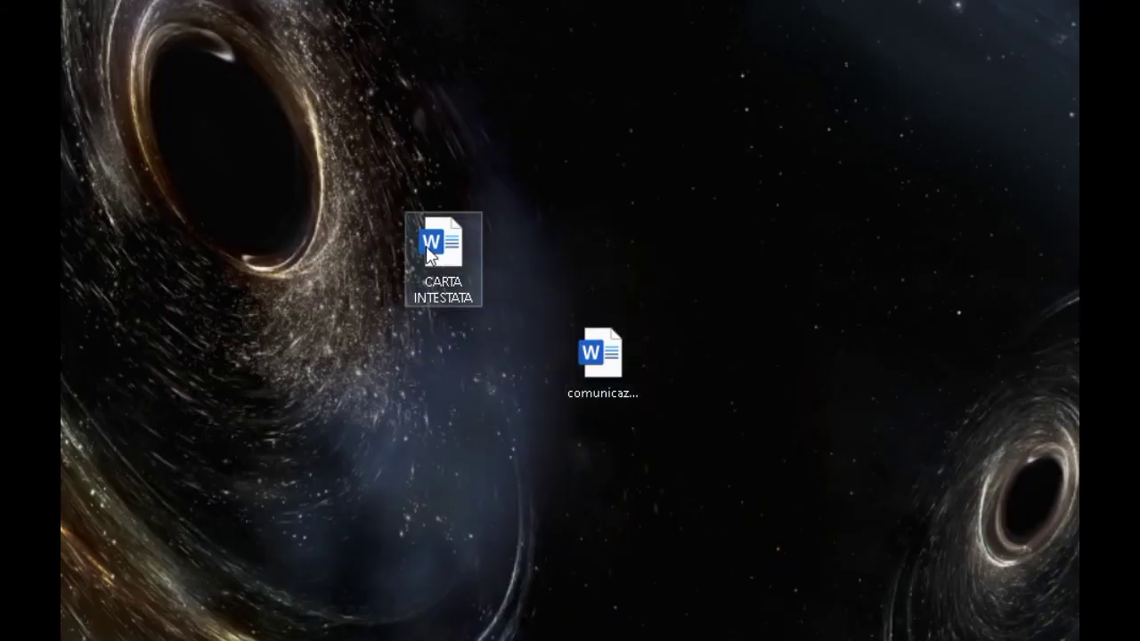
# Step: Briefly open and close comunicazione, then reopen CARTA INTESTATA and type a test line under the header
pyautogui.click(600, 372)
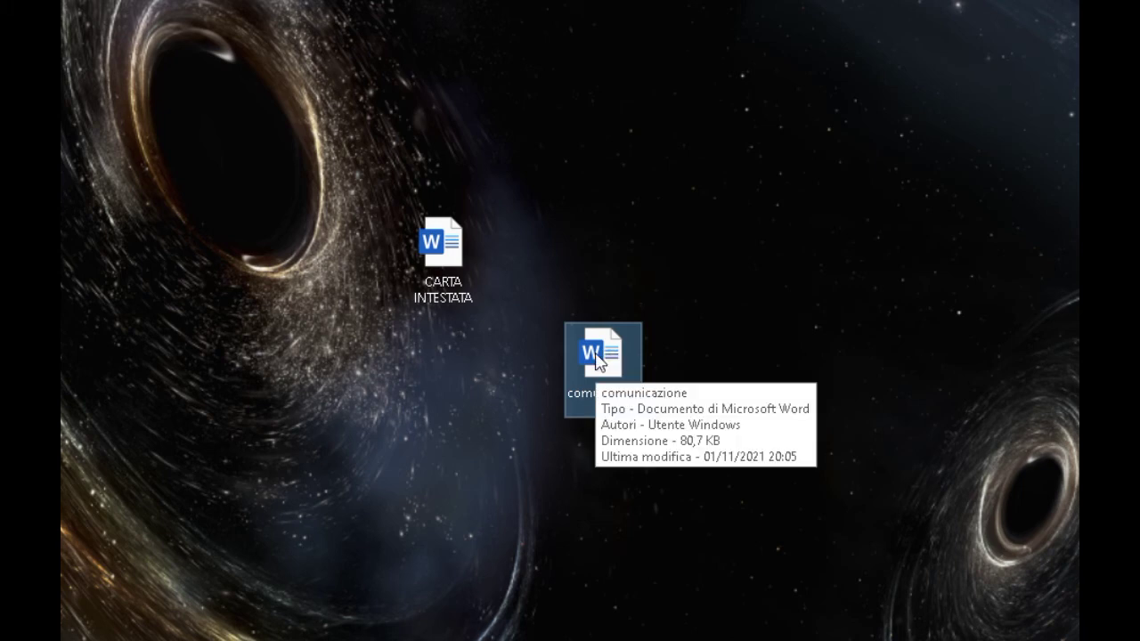
pyautogui.doubleClick(609, 366)
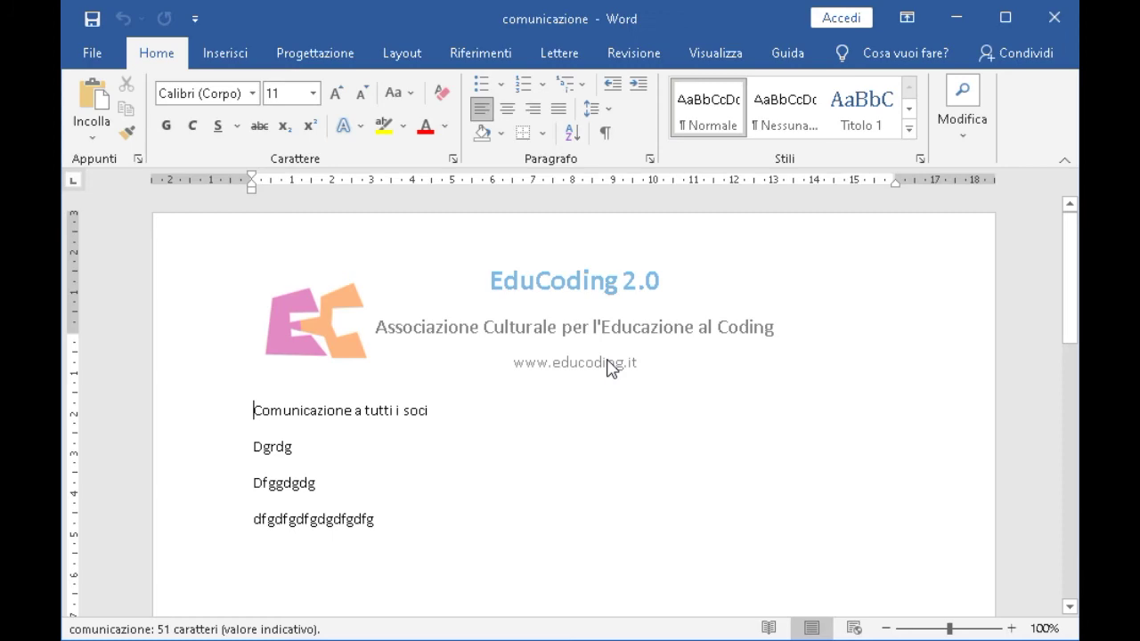
pyautogui.click(1047, 25)
pyautogui.doubleClick(464, 236)
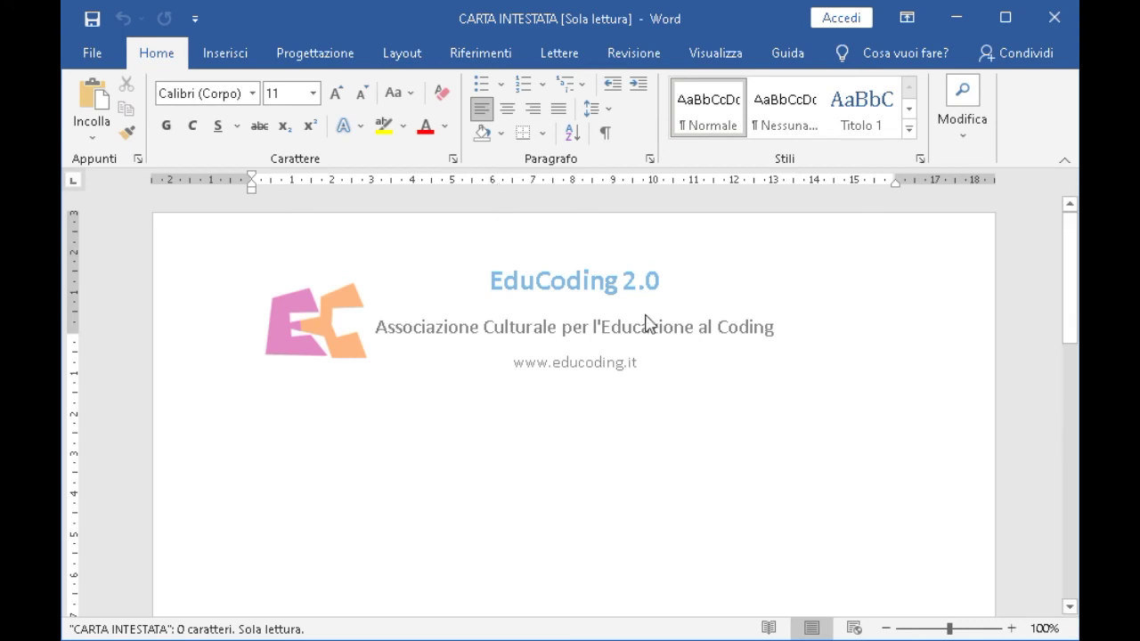
pyautogui.write('drgdrgdrsdrhdh dgergertret')
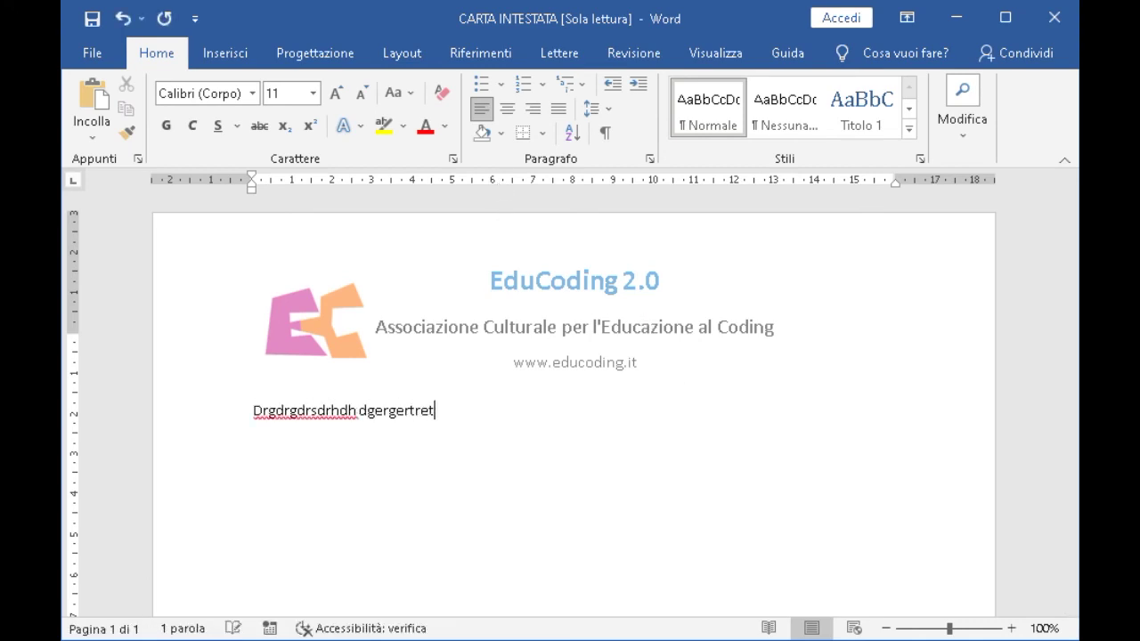
# Step: Dismiss the read-only warning and save the edited letterhead as 'CARTA INTESTATA 2'
pyautogui.click(91, 17)
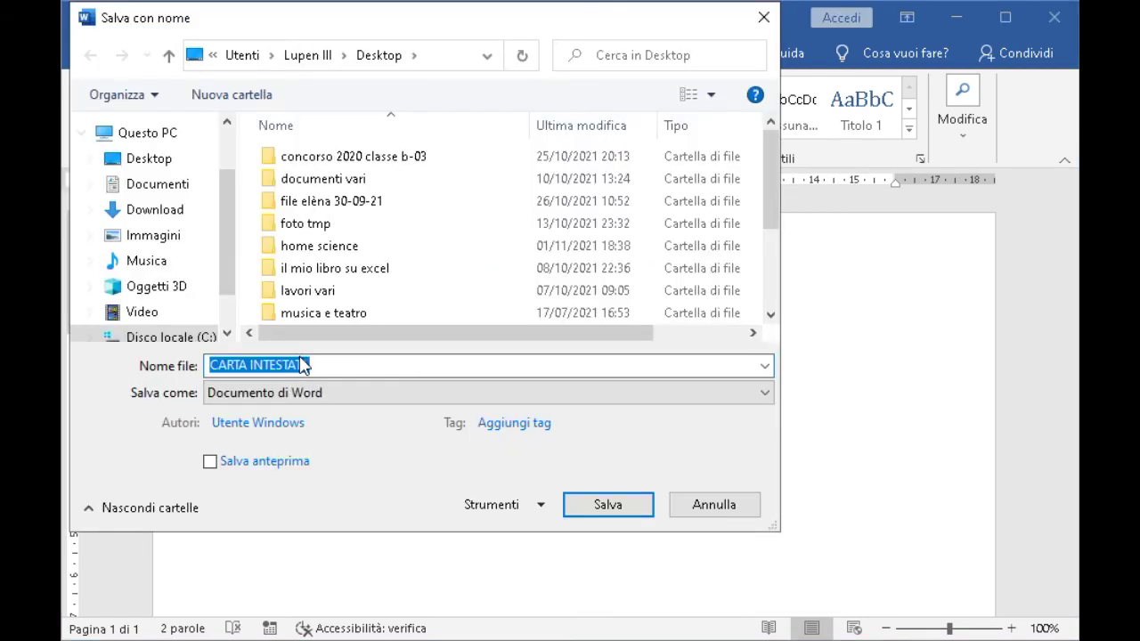
pyautogui.click(323, 367)
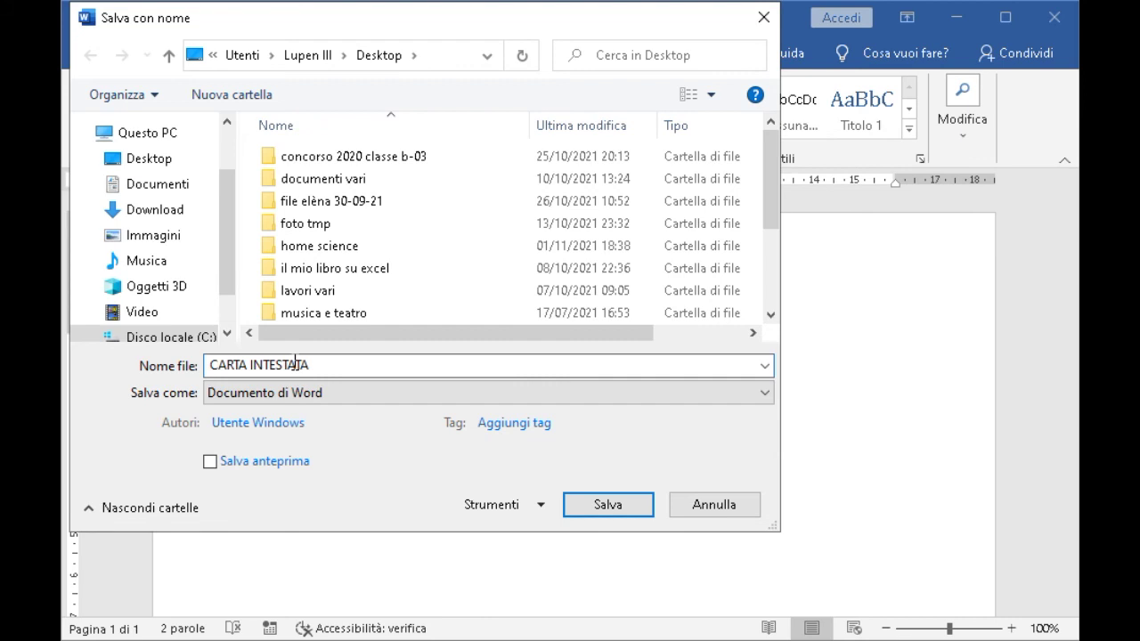
pyautogui.click(624, 509)
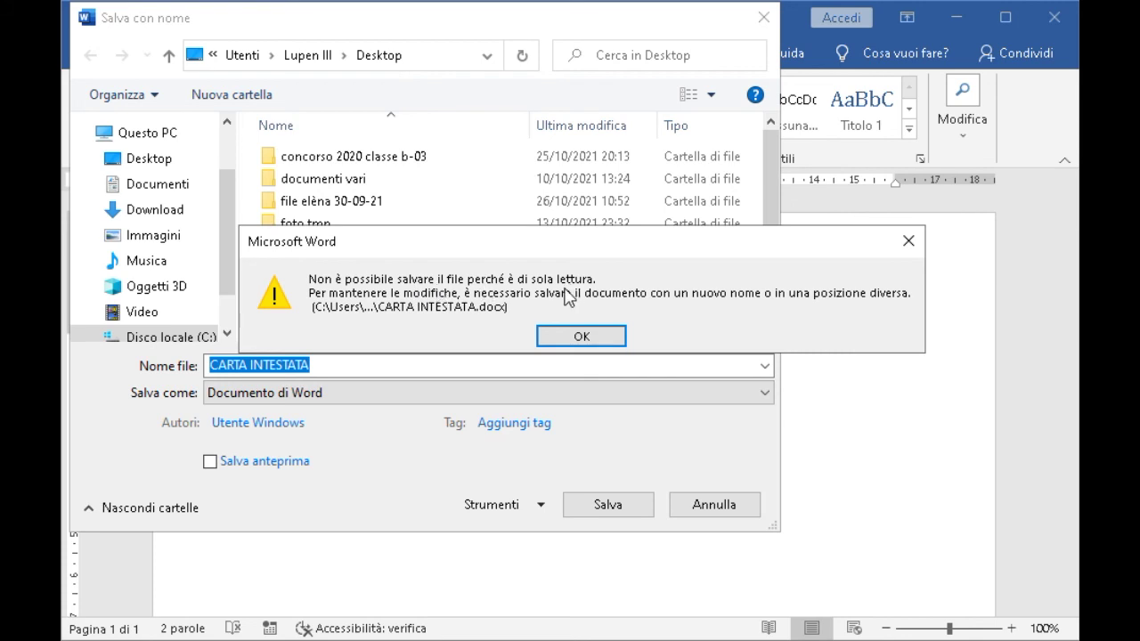
pyautogui.click(575, 336)
pyautogui.click(399, 365)
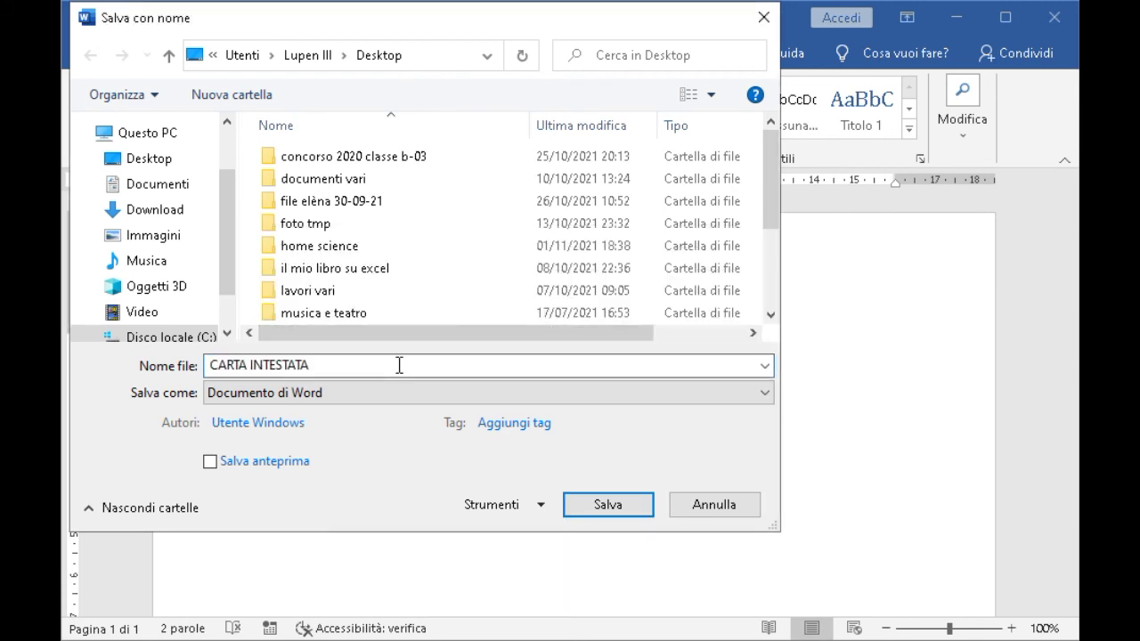
pyautogui.write('2')
pyautogui.click(609, 507)
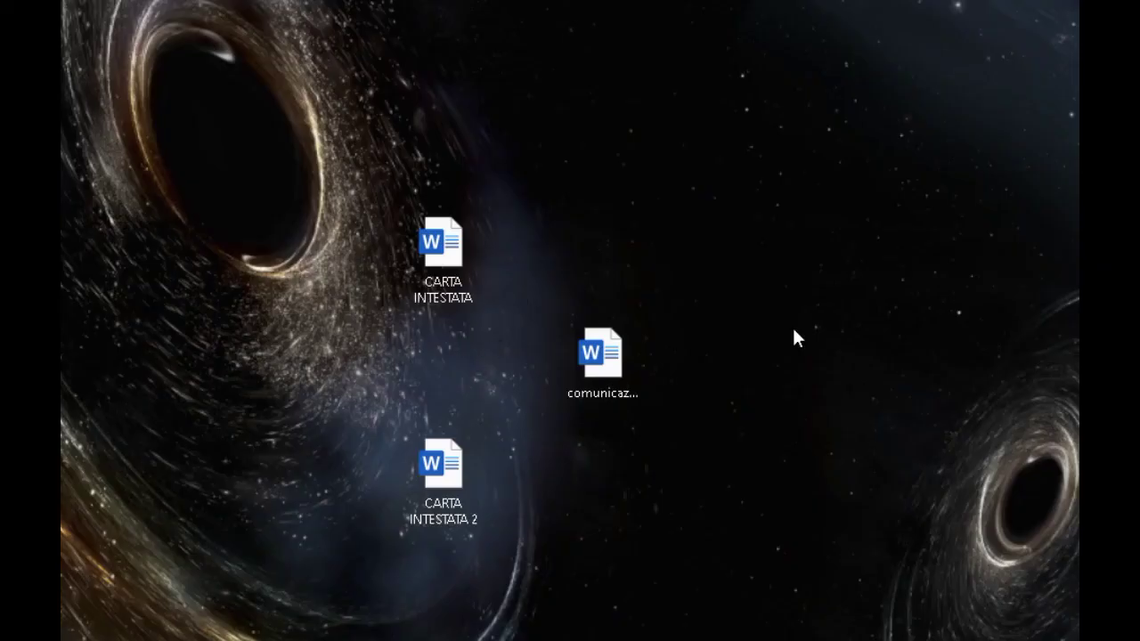
pyautogui.click(603, 356)
pyautogui.click(436, 515)
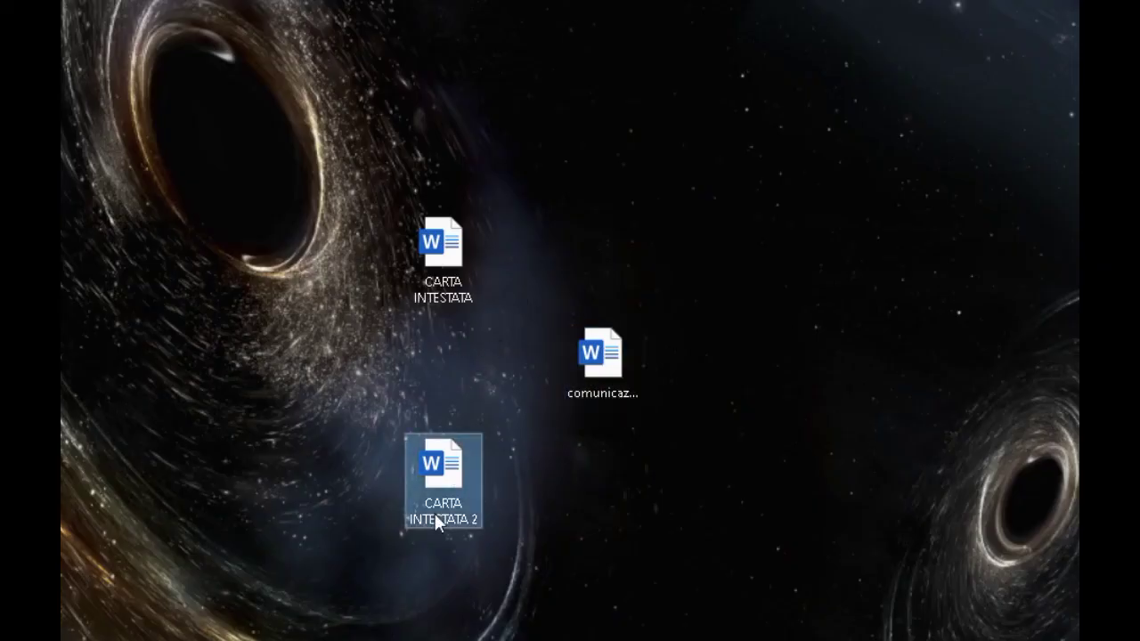
pyautogui.click(456, 240)
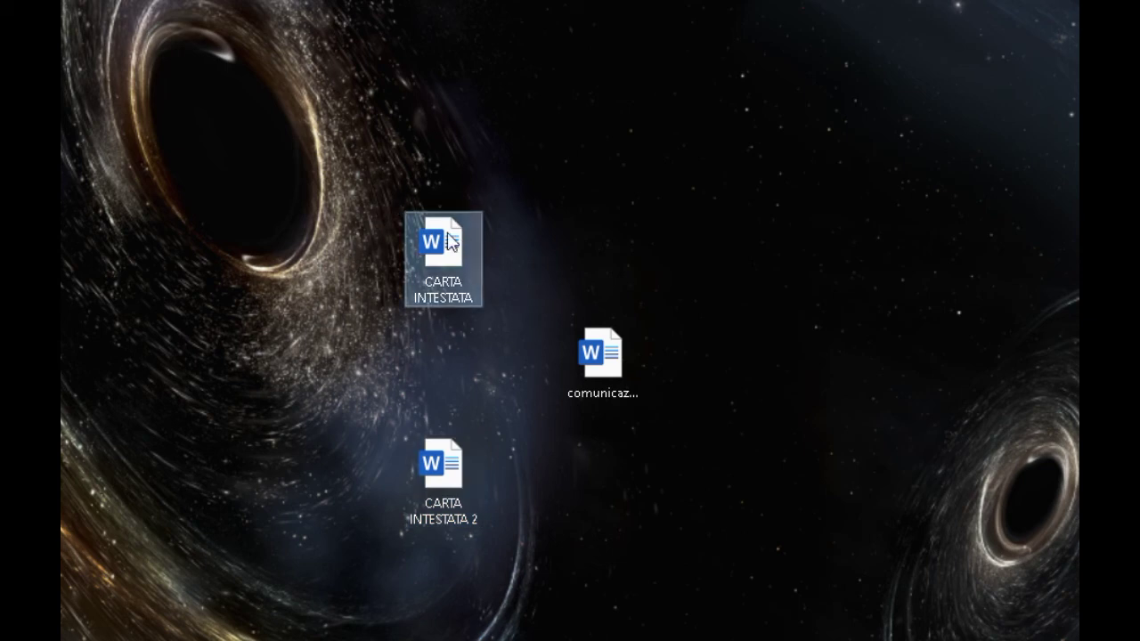
pyautogui.click(512, 333)
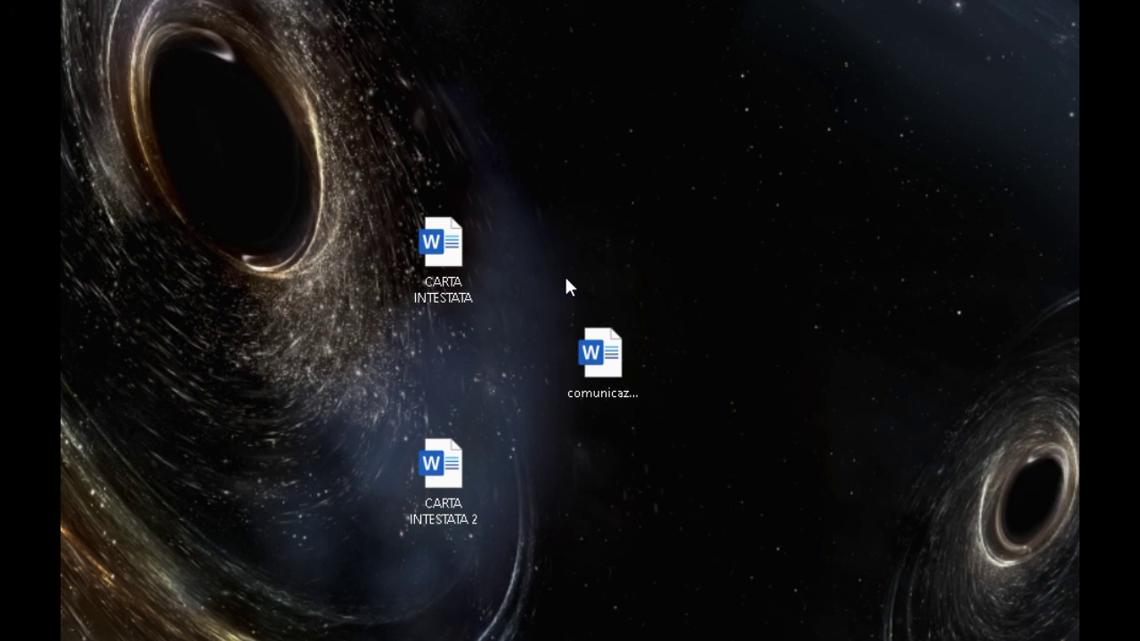
pyautogui.doubleClick(594, 354)
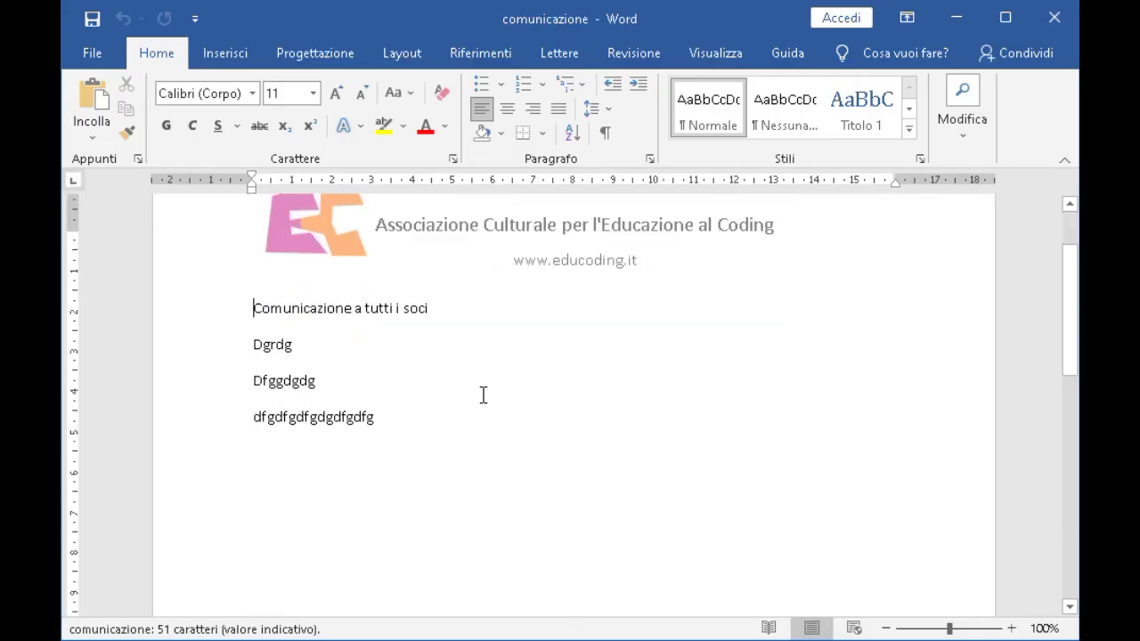
# Step: Append four filler lines after the last line of the comunicazione text
pyautogui.click(414, 412)
pyautogui.write('gfbfghgf')
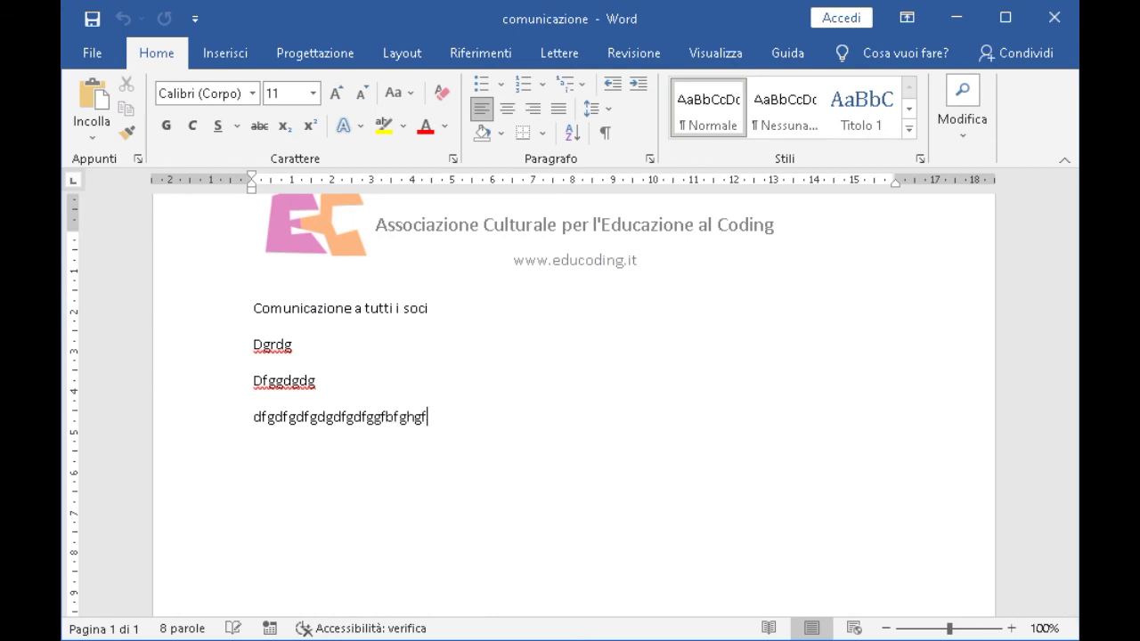
pyautogui.write('hgf')
pyautogui.press('Return')
pyautogui.press('Return')
pyautogui.press('Return')
pyautogui.press('Return')
pyautogui.write('fhthfhgfhgf')
pyautogui.press('Return')
pyautogui.write('hgfhgfhgfhgfh')
# Step: Add two more filler lines and blank paragraphs until page 2 begins
pyautogui.press('Return')
pyautogui.press('Return')
pyautogui.write('fhgfhfghgfhgfhgfhgfhfghgfh')
pyautogui.press('Return')
pyautogui.write('dfdgbdfbdfhbdfh')
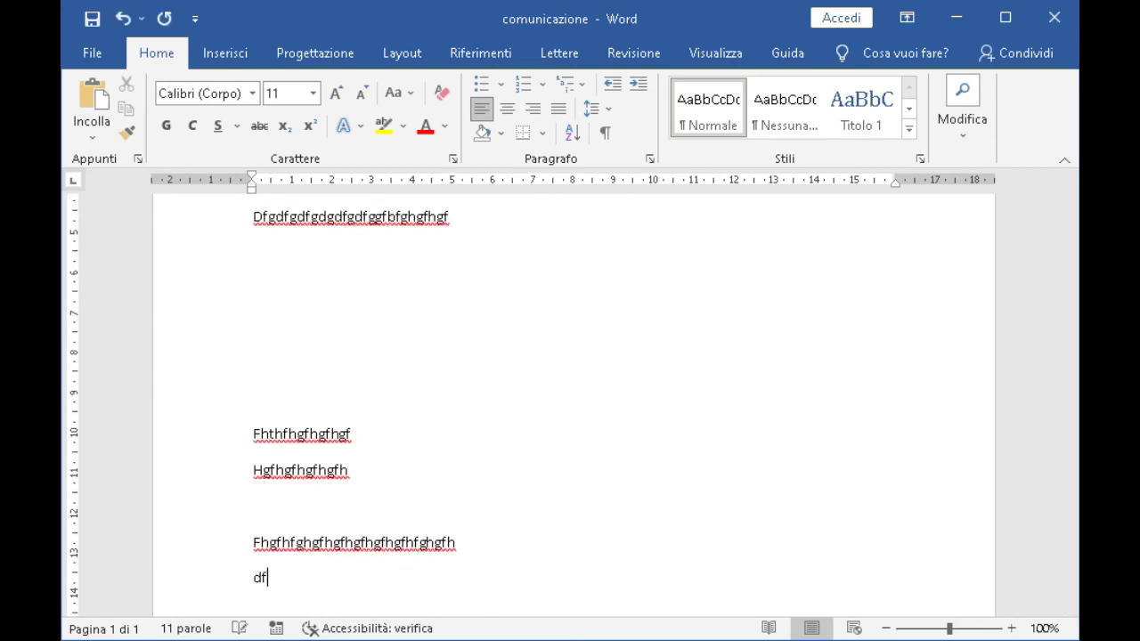
pyautogui.write('dh')
pyautogui.press('Return')
pyautogui.write('fdhdhhdfhfh')
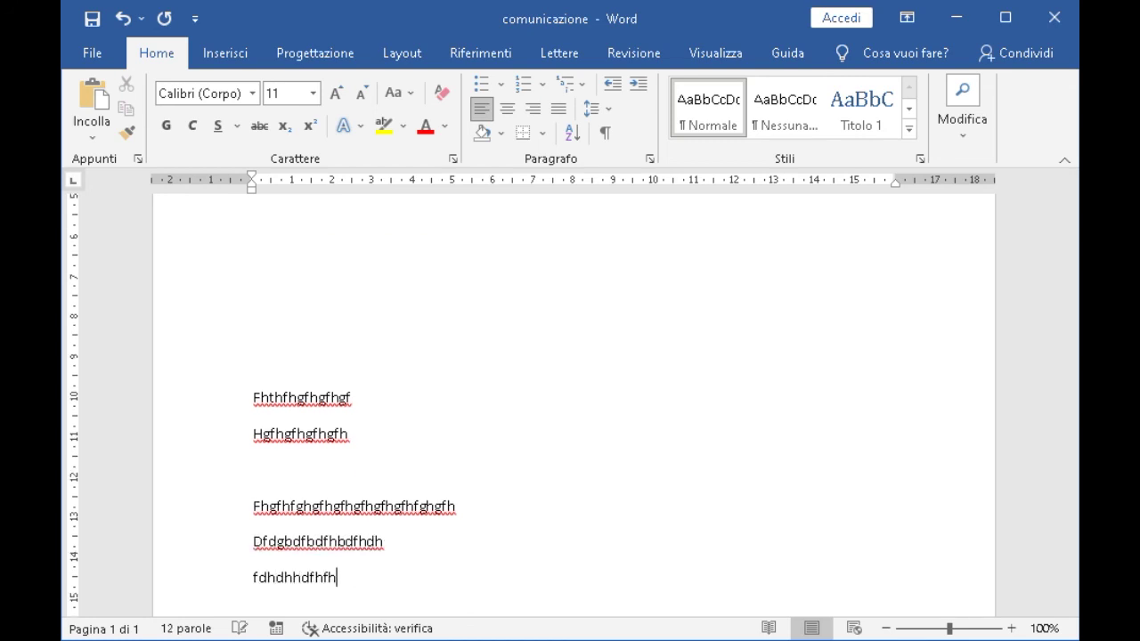
pyautogui.write('fghgf')
pyautogui.press('Return')
pyautogui.press('Return')
pyautogui.press('Return')
pyautogui.press('Return')
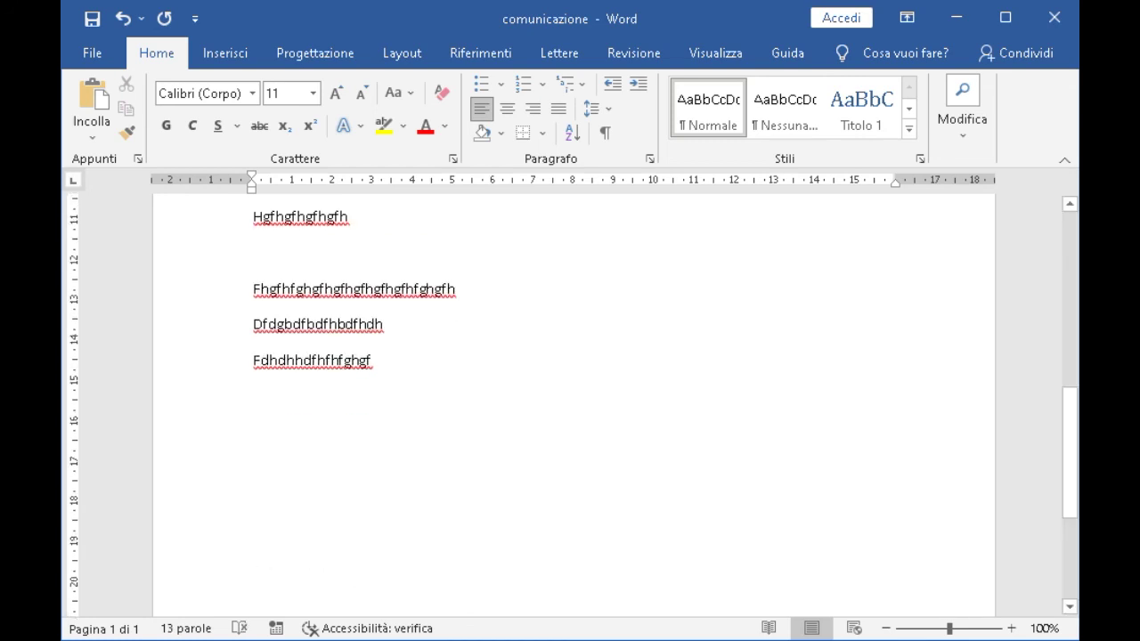
pyautogui.press('Return')
pyautogui.press('Return')
pyautogui.press('Return')
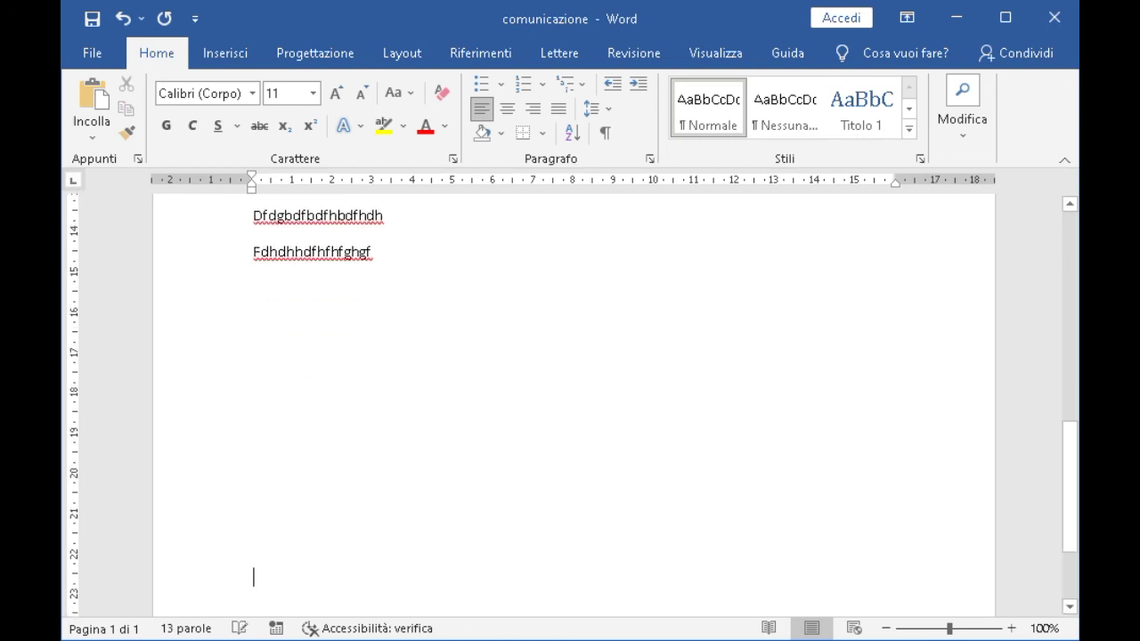
pyautogui.press('Return')
pyautogui.press('Return')
pyautogui.press('Return')
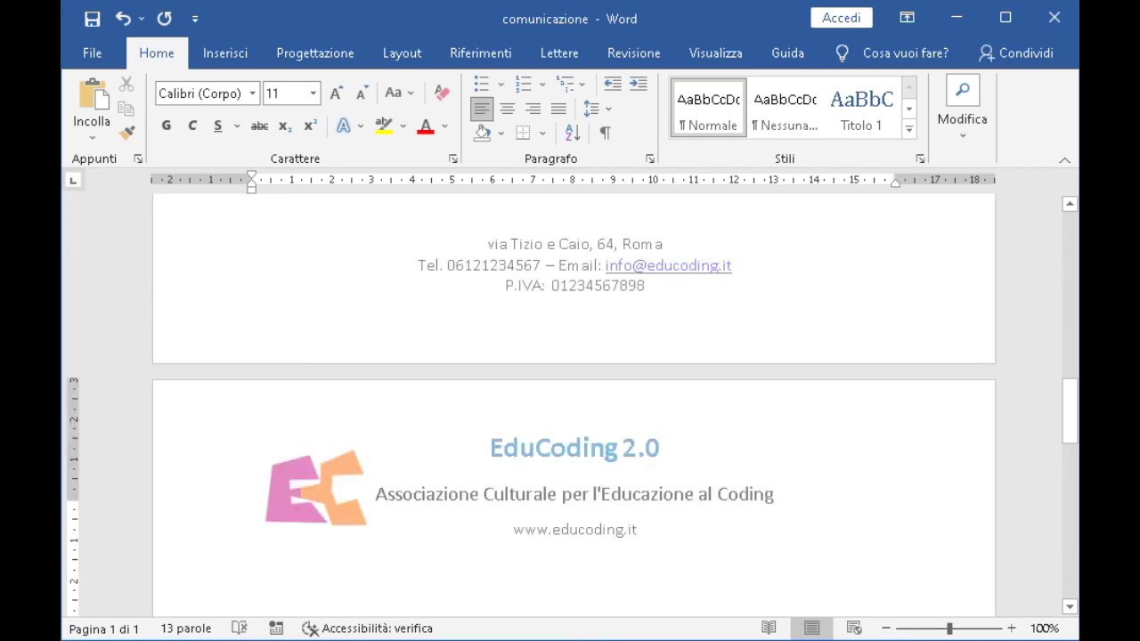
# Step: Type two filler lines on page 2, then scroll to check the repeated header and footer
pyautogui.write('bfbdfbfdb')
pyautogui.press('Return')
pyautogui.write('bdfbdfbdfbdfbf')
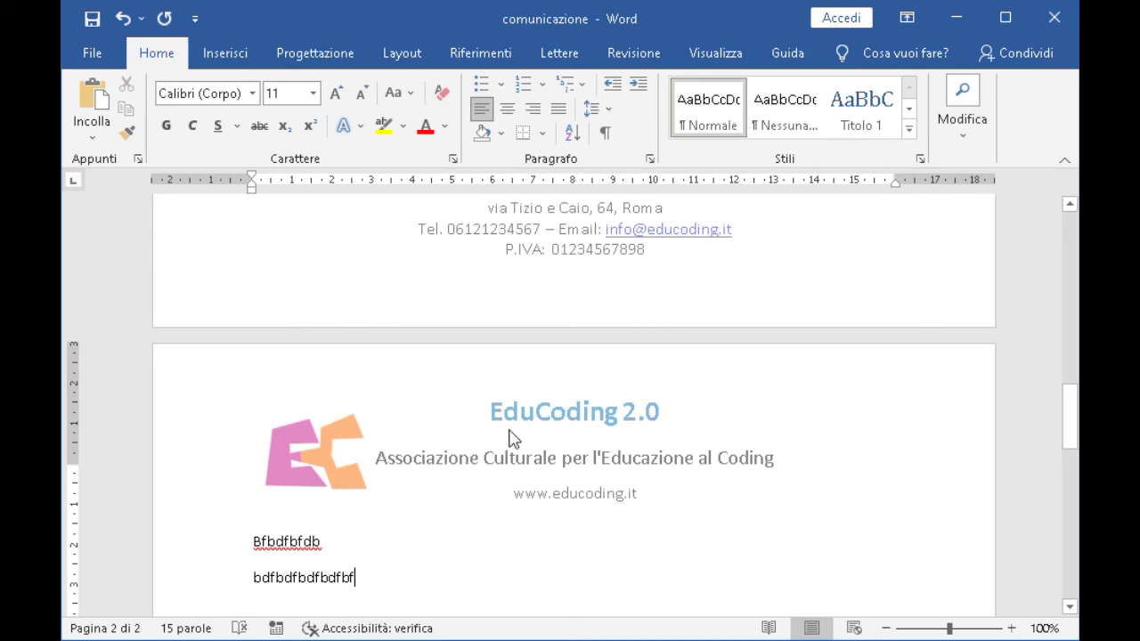
pyautogui.scroll(10, 637, 459)
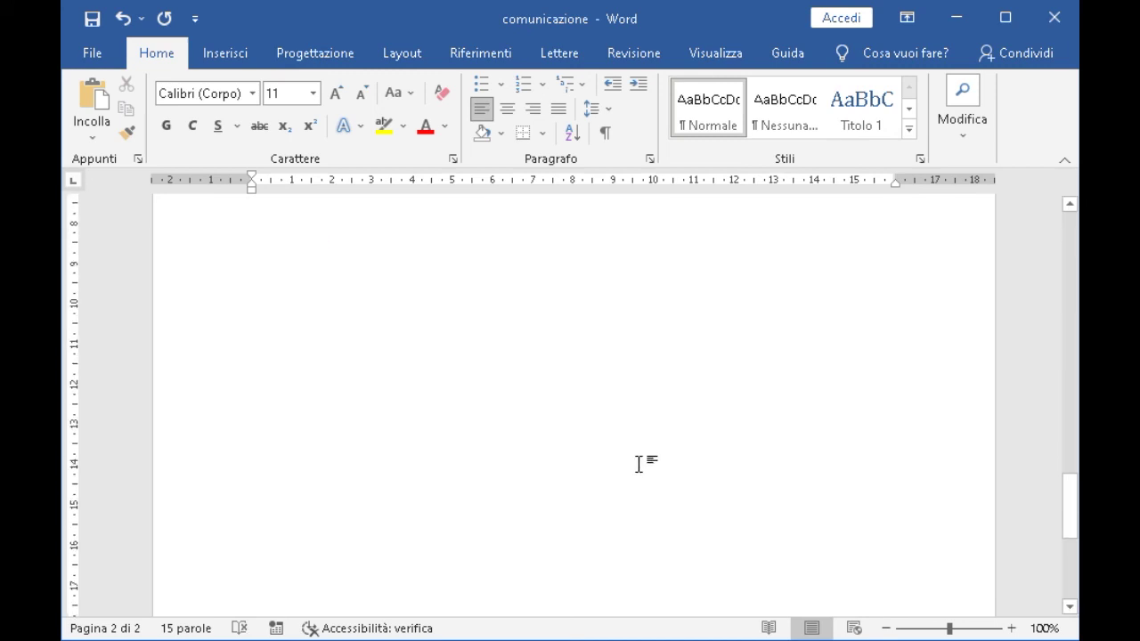
pyautogui.scroll(-2, 638, 464)
pyautogui.scroll(-2, 523, 554)
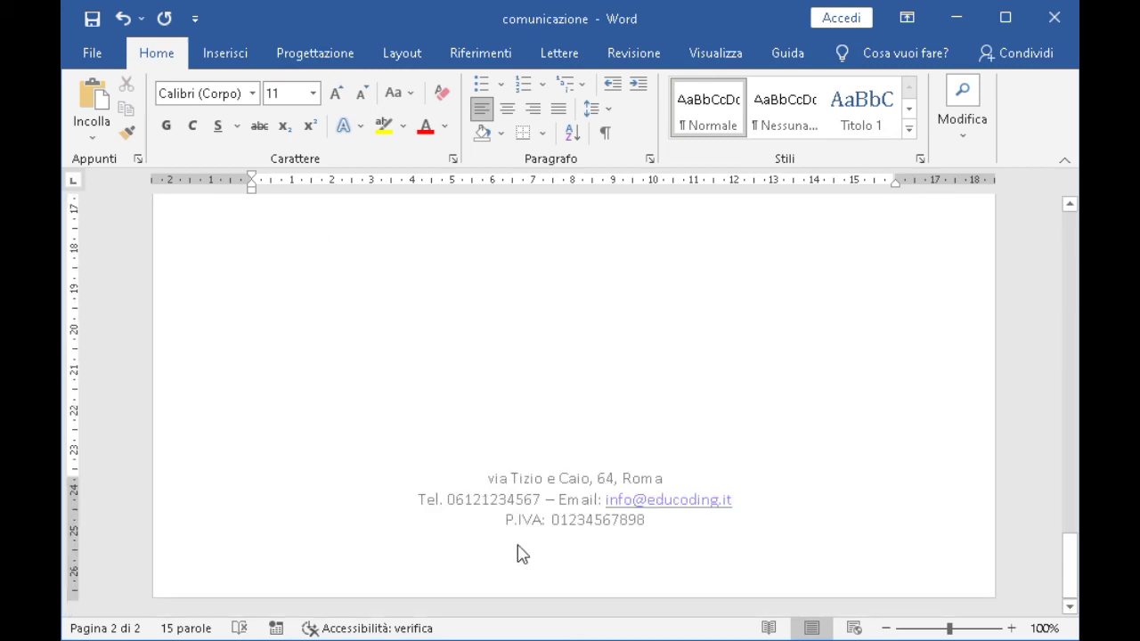
pyautogui.scroll(8, 660, 480)
pyautogui.scroll(-20, 659, 480)
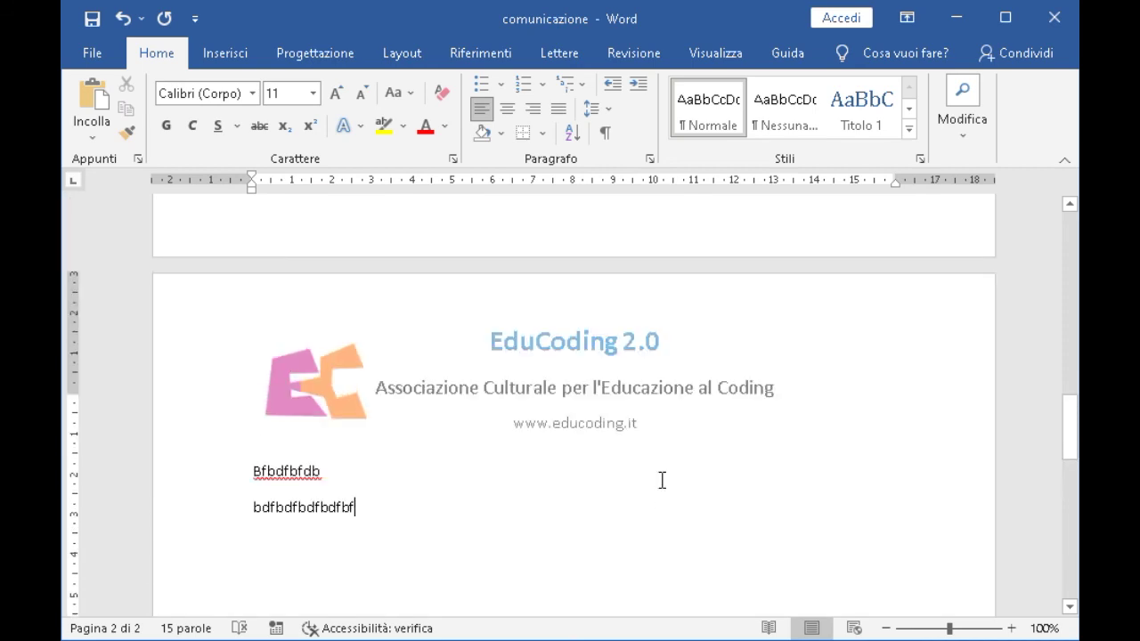